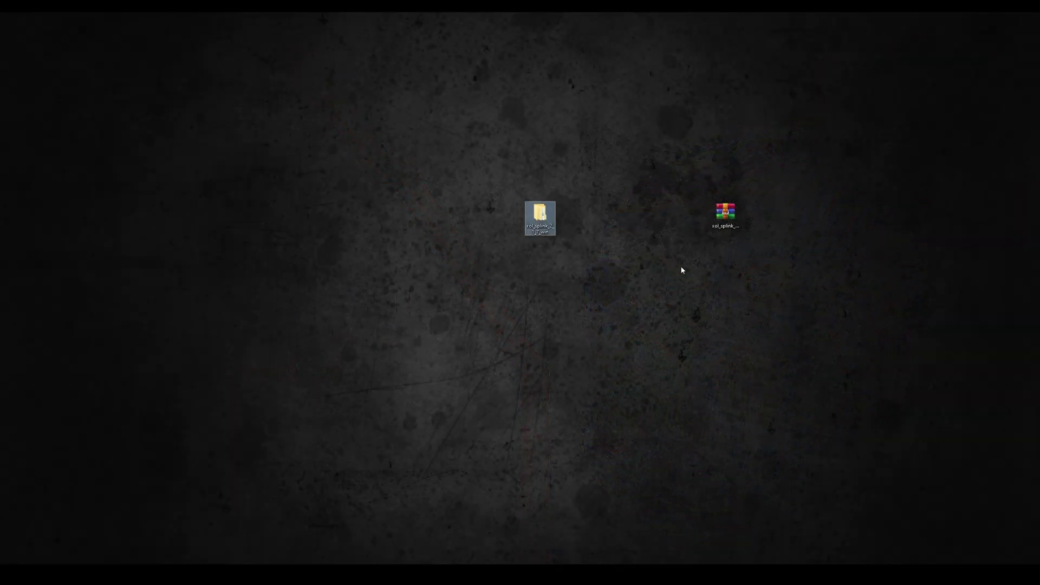
Step: Copy the xol_splink folder from inside the extracted xol_splink_2_1_7_win folder on the desktop
{"action": "left_click", "coordinate": [725, 214]}
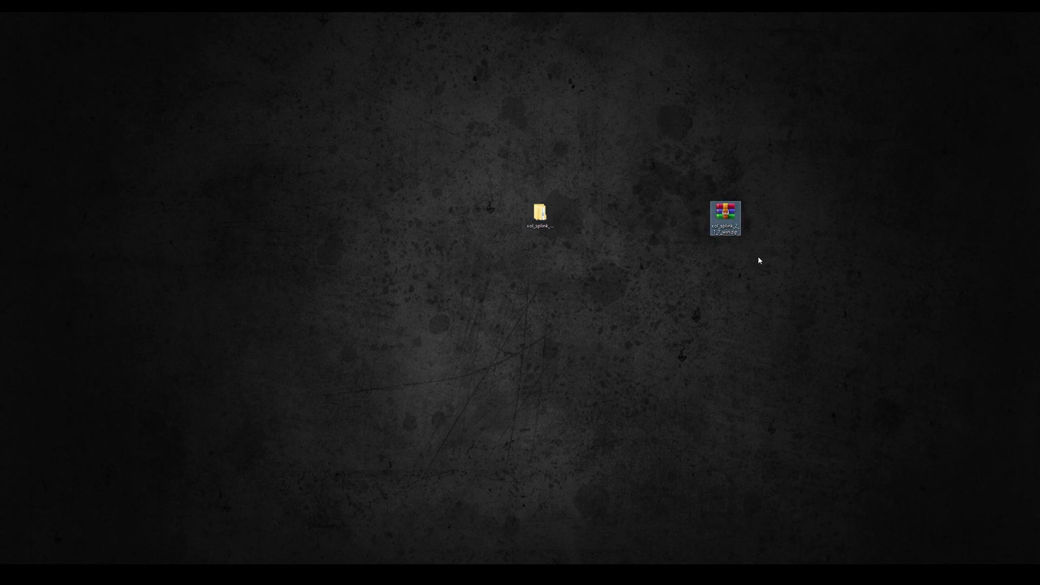
{"action": "double_click", "coordinate": [542, 212]}
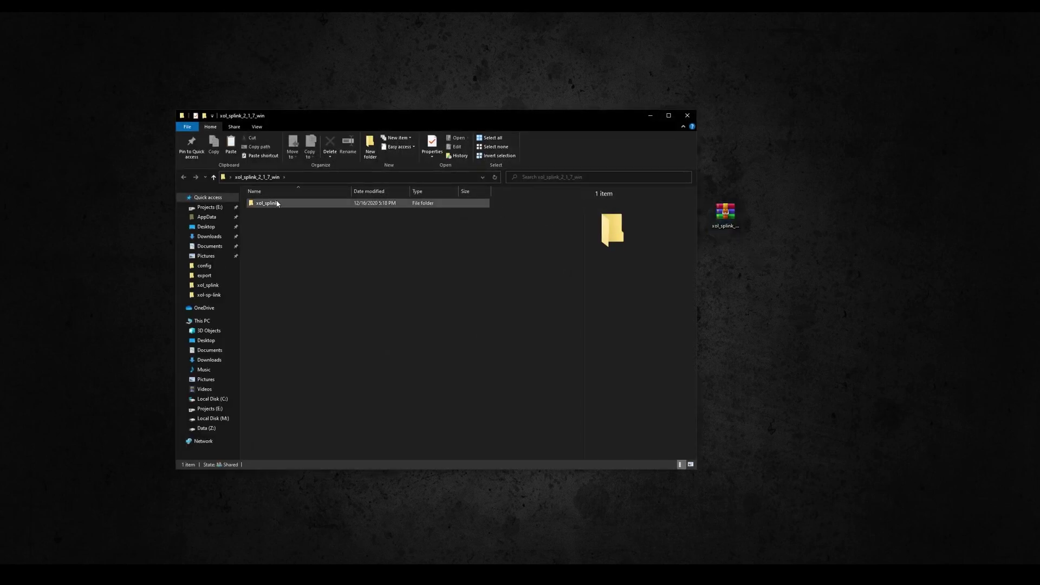
{"action": "right_click", "coordinate": [275, 202]}
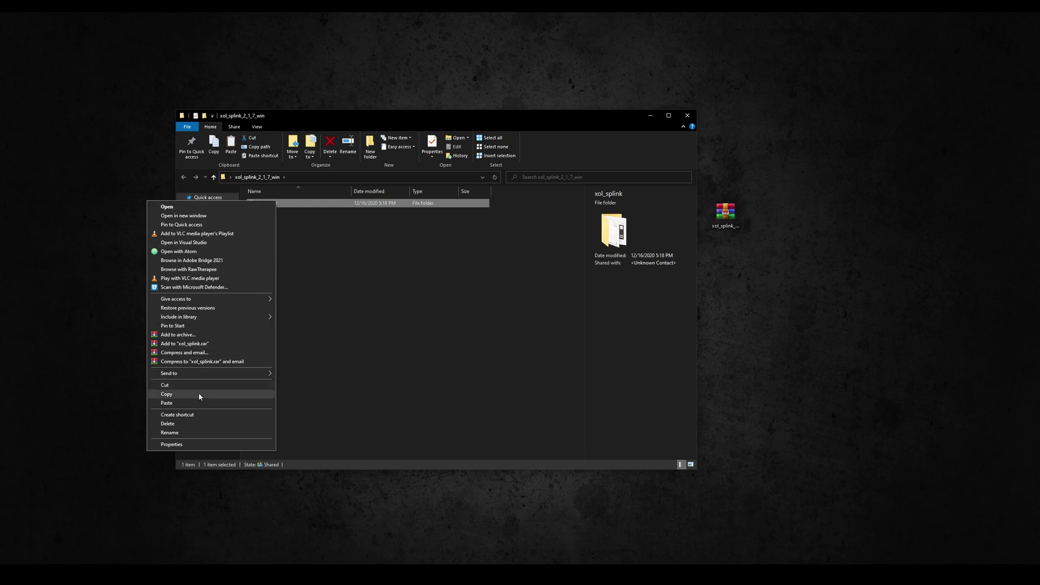
{"action": "left_click", "coordinate": [200, 395]}
Step: Paste the copied folder into Documents > Allegorithmic > Substance Painter > python > plugins
{"action": "left_click", "coordinate": [216, 247]}
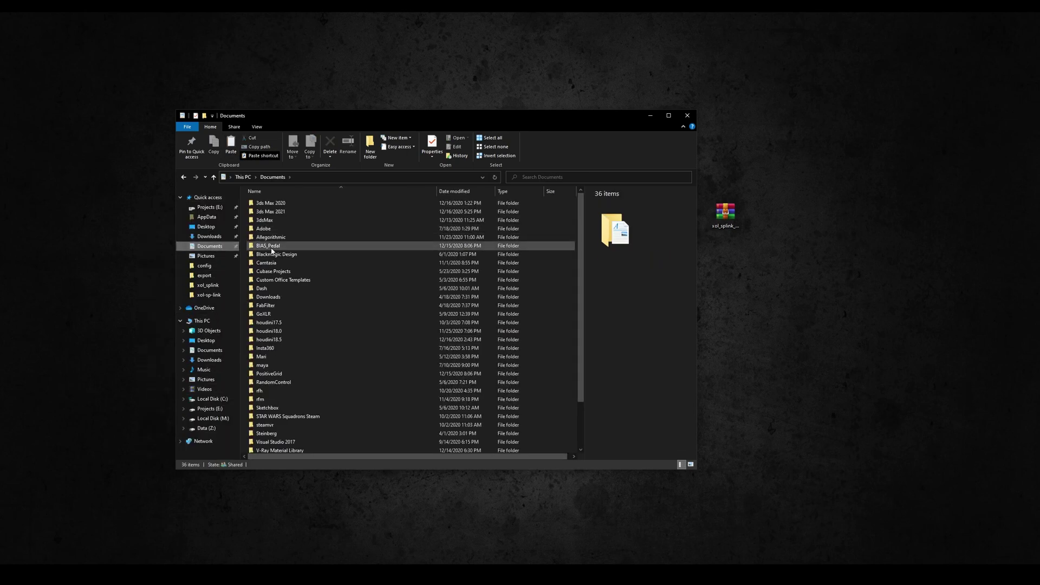
{"action": "double_click", "coordinate": [273, 237]}
{"action": "double_click", "coordinate": [270, 220]}
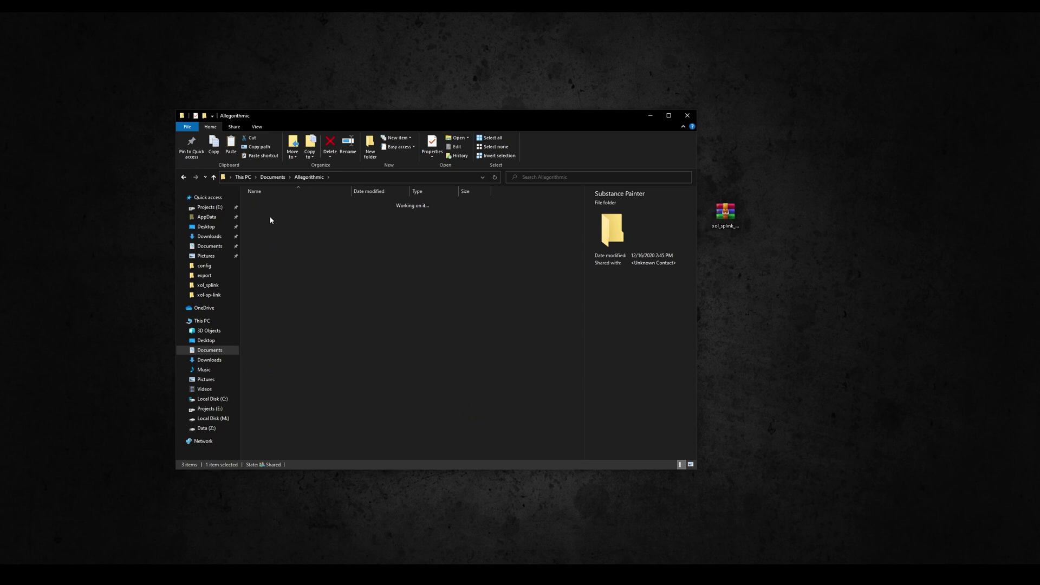
{"action": "double_click", "coordinate": [270, 219]}
{"action": "double_click", "coordinate": [272, 212]}
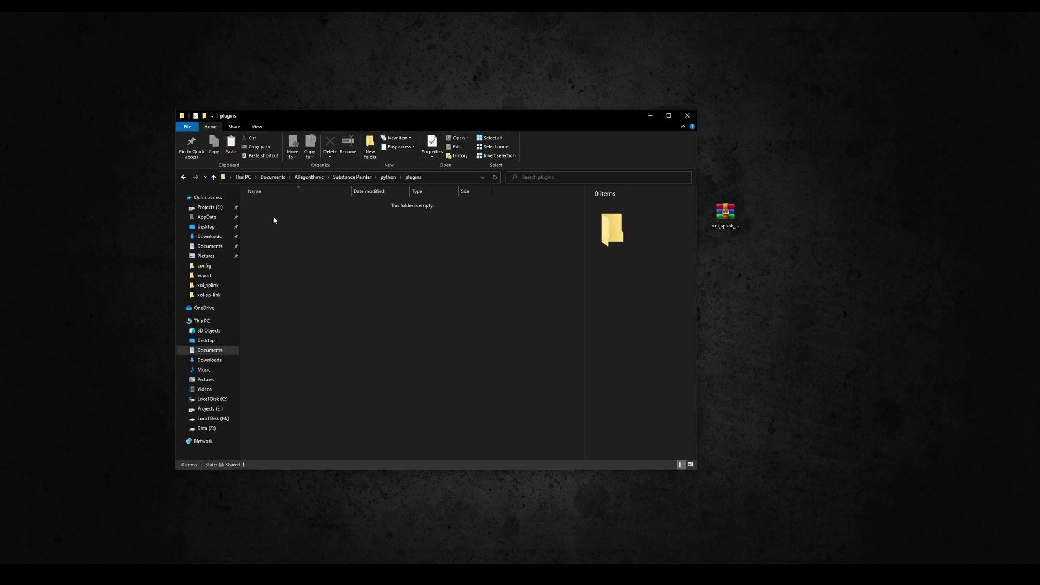
{"action": "right_click", "coordinate": [273, 216]}
{"action": "left_click", "coordinate": [241, 276]}
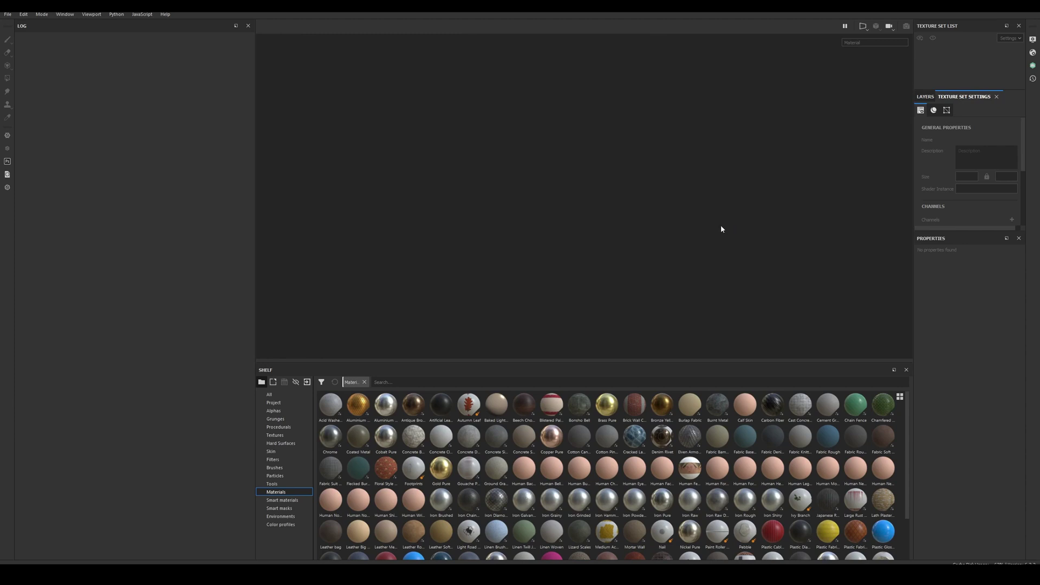
Step: In Substance Painter, dock the Xolotl live link panel above the Log and check that the xol_splink Python plugin is enabled
{"action": "left_click", "coordinate": [1033, 65]}
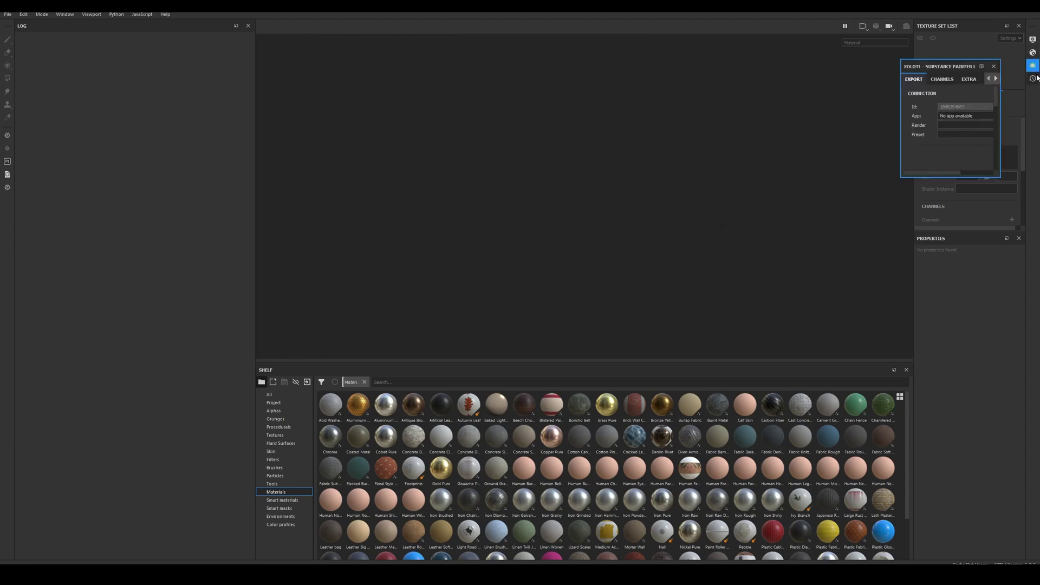
{"action": "left_click_drag", "start_coordinate": [952, 70], "coordinate": [146, 393]}
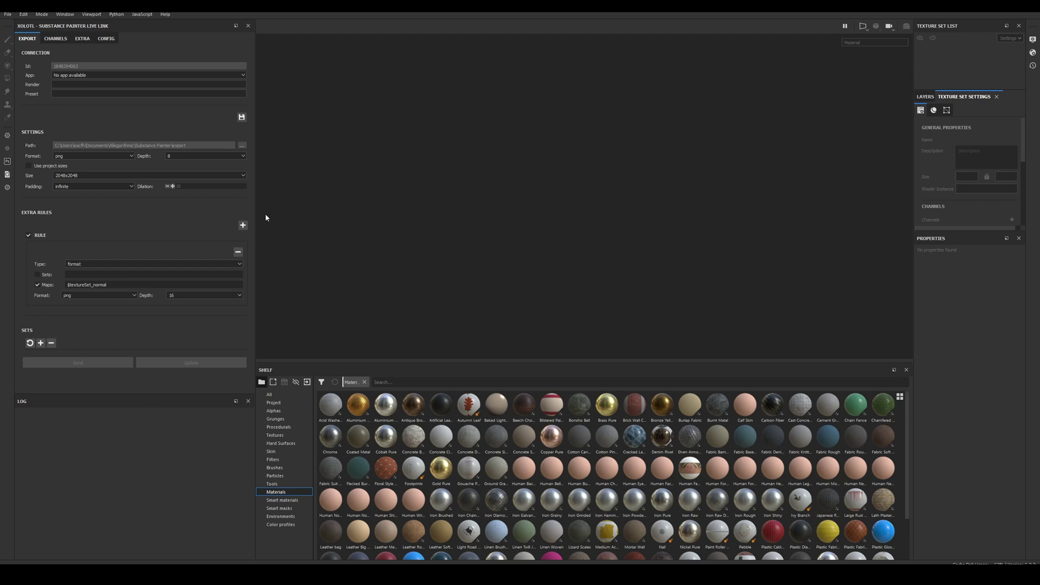
{"action": "left_click", "coordinate": [116, 14]}
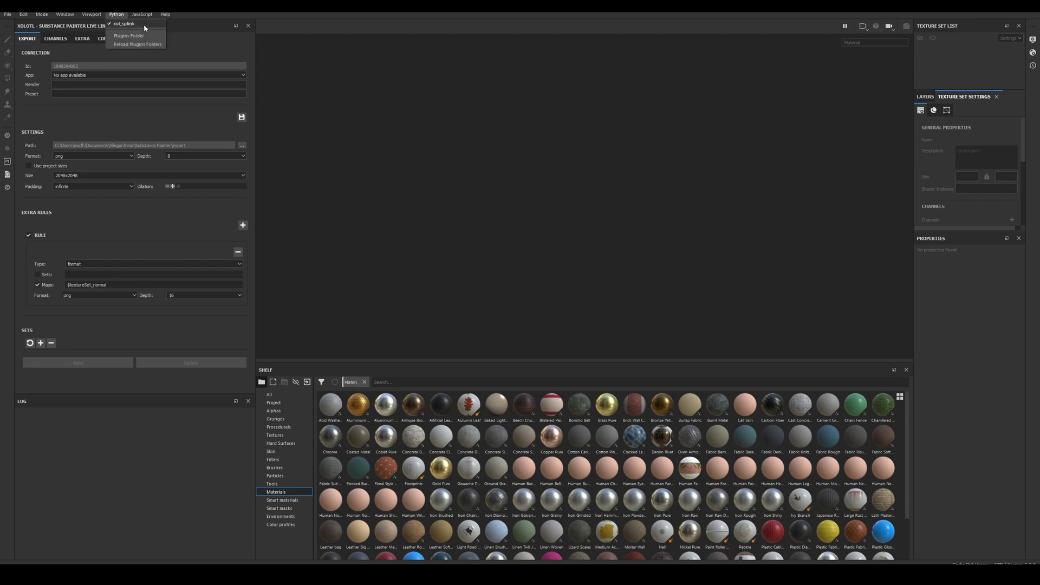
{"action": "left_click", "coordinate": [410, 214]}
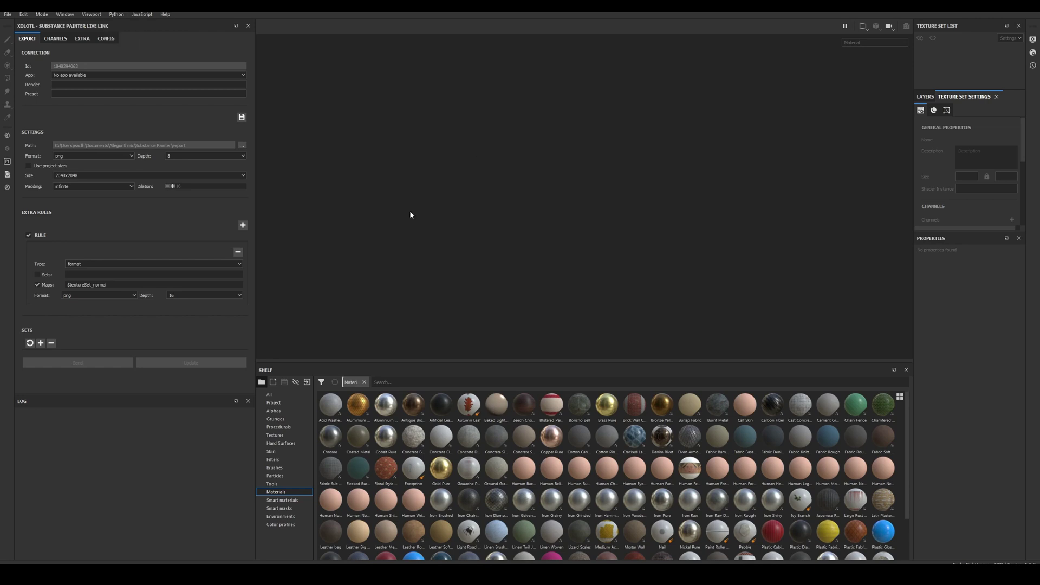
Step: Paste the licence key into the live link's license configuration and verify it
{"action": "left_click", "coordinate": [107, 39]}
{"action": "right_click", "coordinate": [106, 103]}
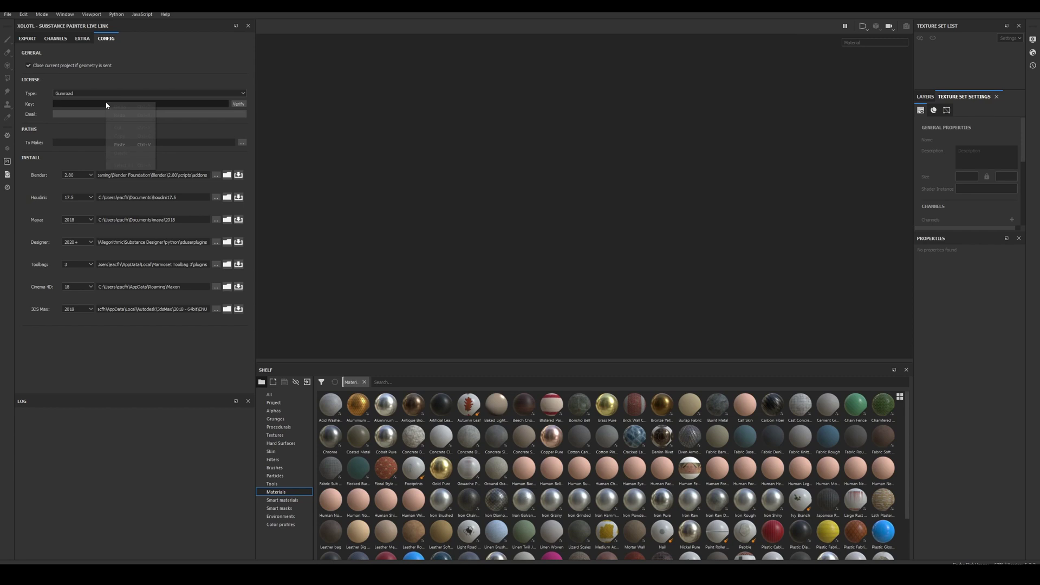
{"action": "left_click", "coordinate": [119, 145]}
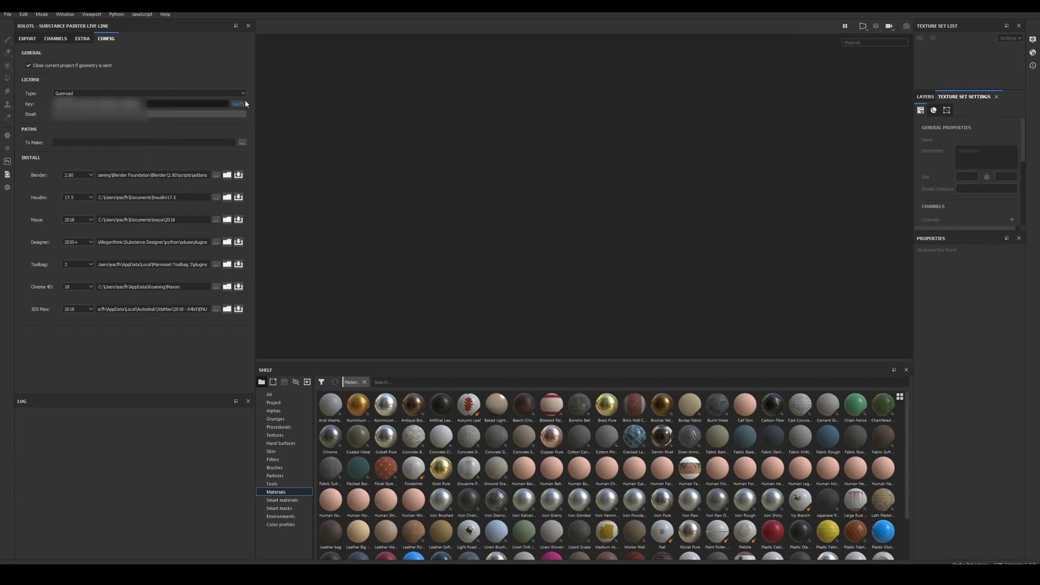
{"action": "left_click", "coordinate": [242, 103]}
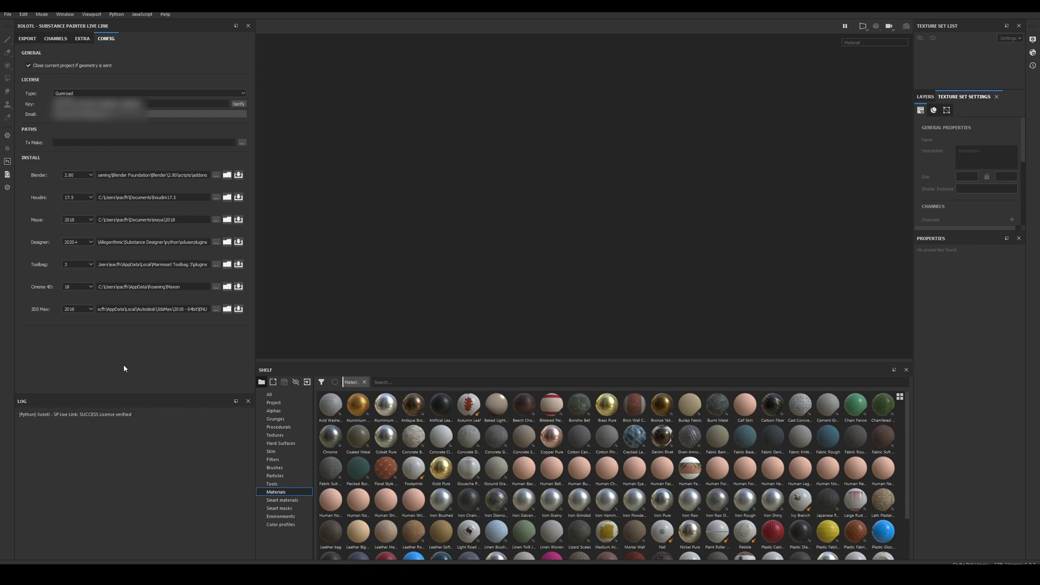
Step: Choose the 2021 version for 3DS Max in the install settings and install its live link plugin
{"action": "left_click", "coordinate": [76, 309]}
{"action": "left_click", "coordinate": [239, 308]}
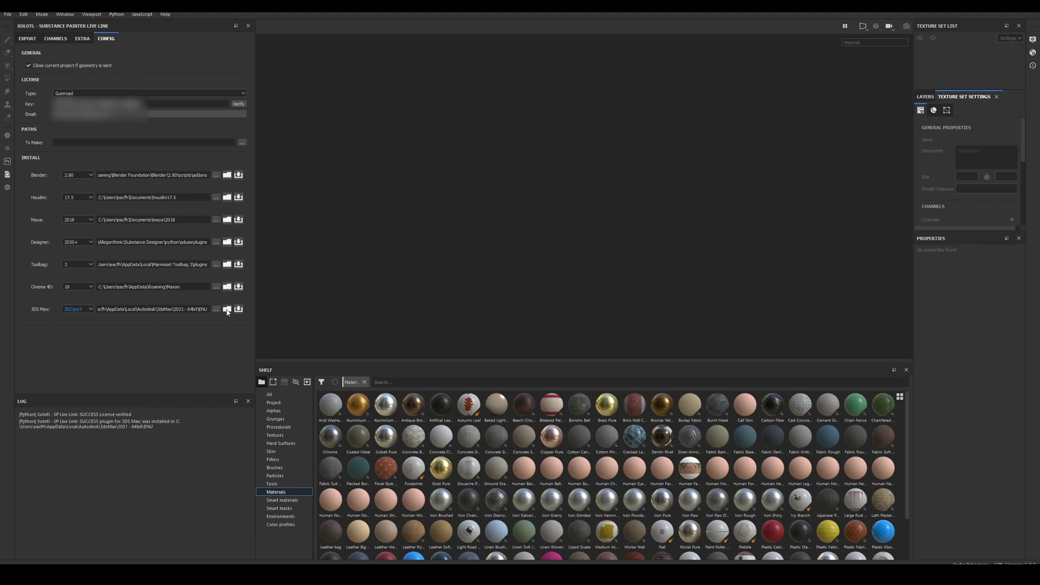
Step: Examine the installed plugin files in the 3ds Max ENU folder, under scripts > python and usermacros
{"action": "left_click", "coordinate": [227, 311]}
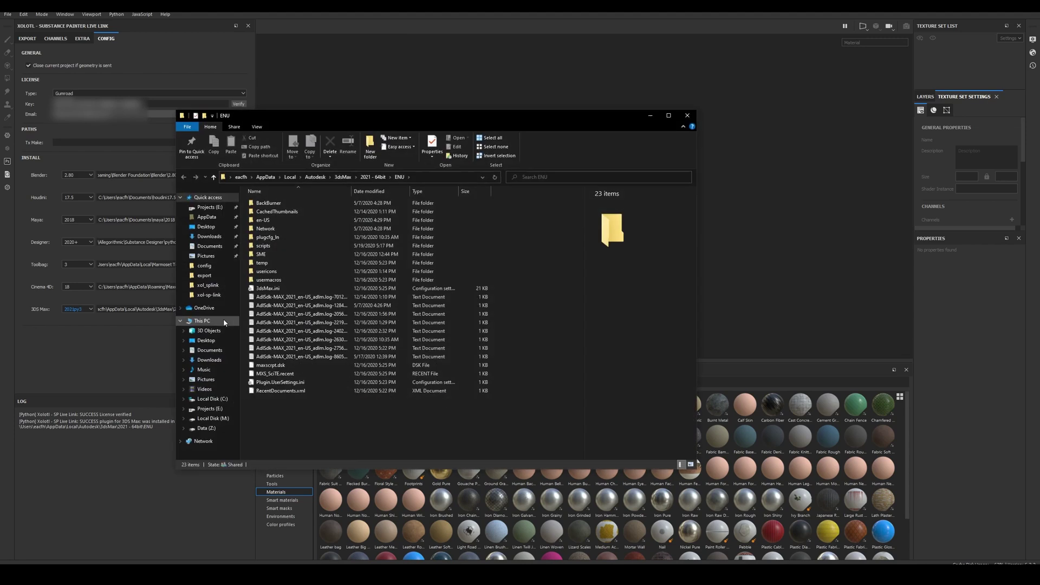
{"action": "double_click", "coordinate": [271, 253]}
{"action": "double_click", "coordinate": [295, 204]}
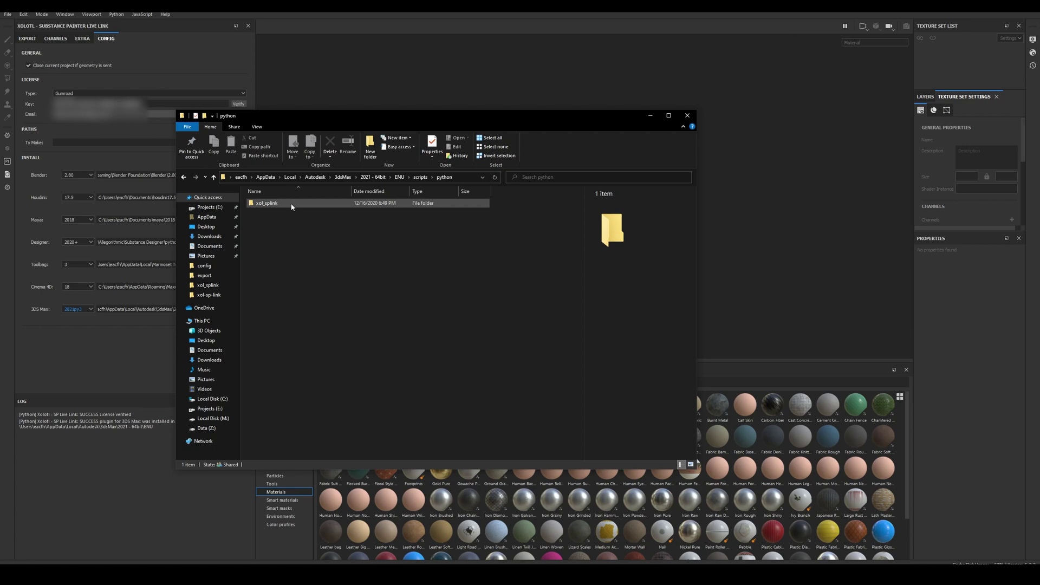
{"action": "left_click", "coordinate": [284, 203]}
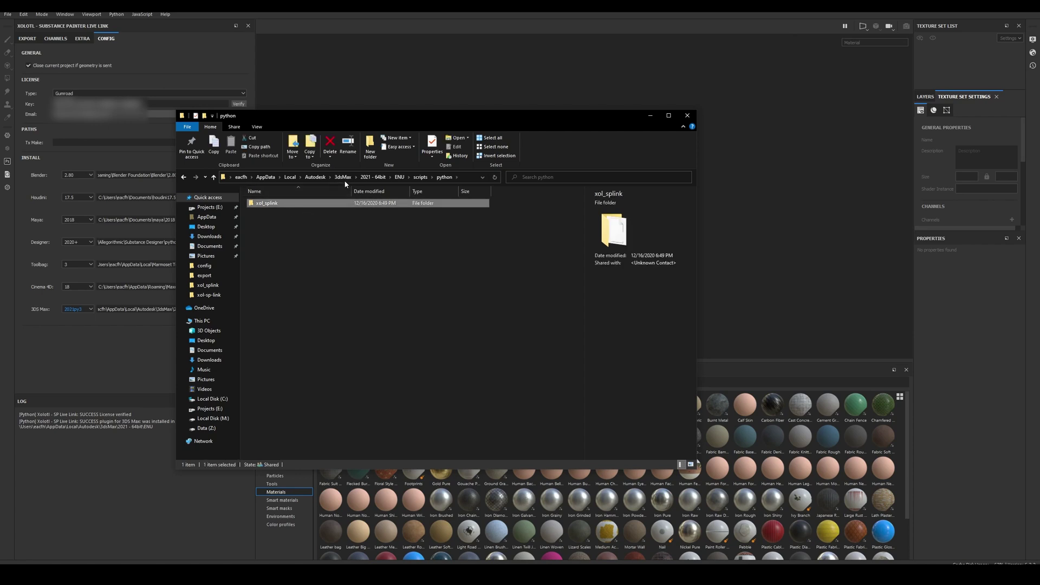
{"action": "left_click", "coordinate": [399, 177]}
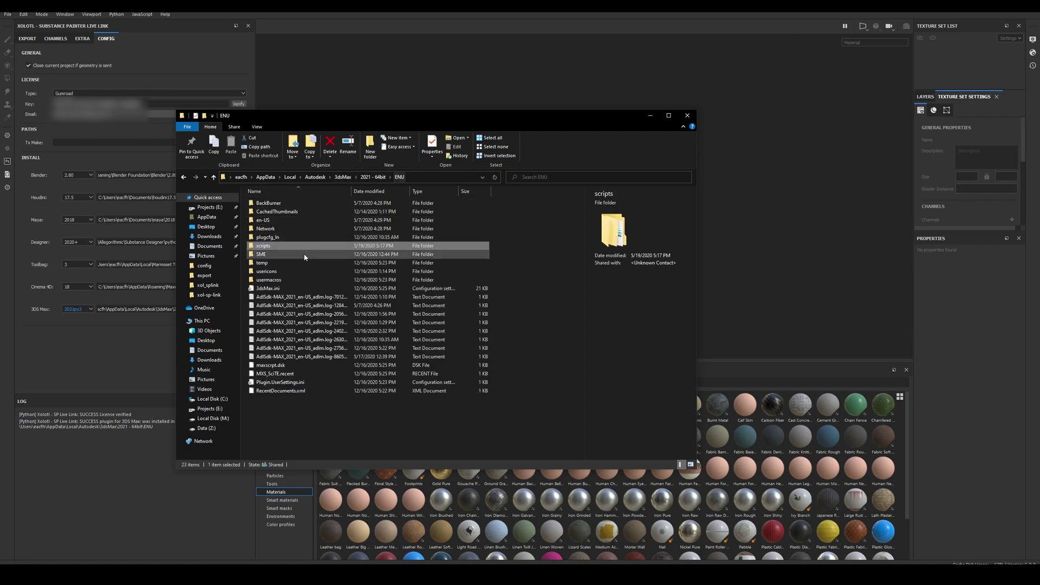
{"action": "double_click", "coordinate": [271, 279]}
{"action": "left_click", "coordinate": [271, 331]}
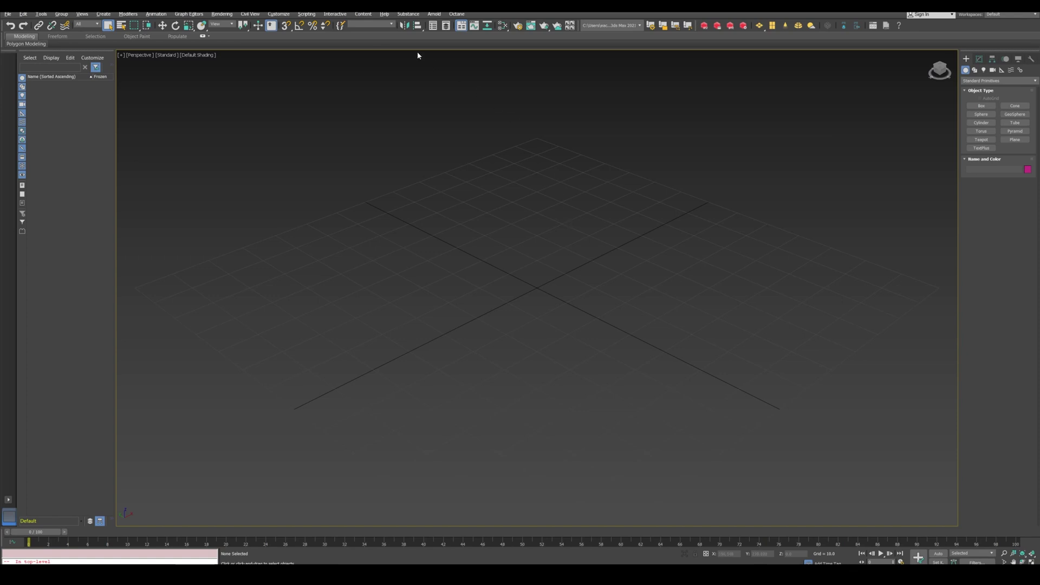
Step: In 3ds Max, customize the user interface by adding the Xolotl Substance Painter LiveLink action to the main toolbar
{"action": "left_click", "coordinate": [278, 14]}
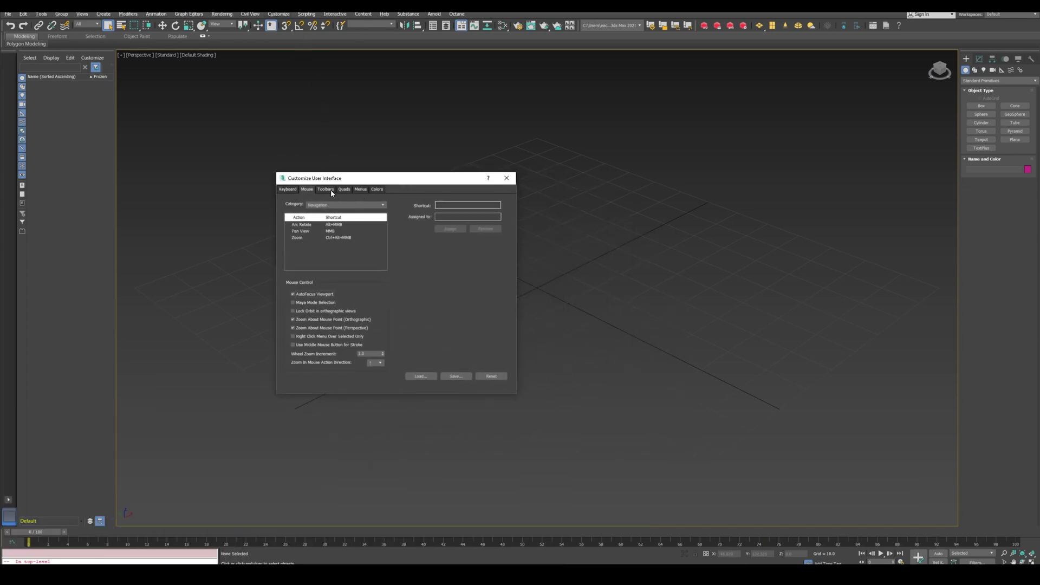
{"action": "left_click", "coordinate": [330, 190]}
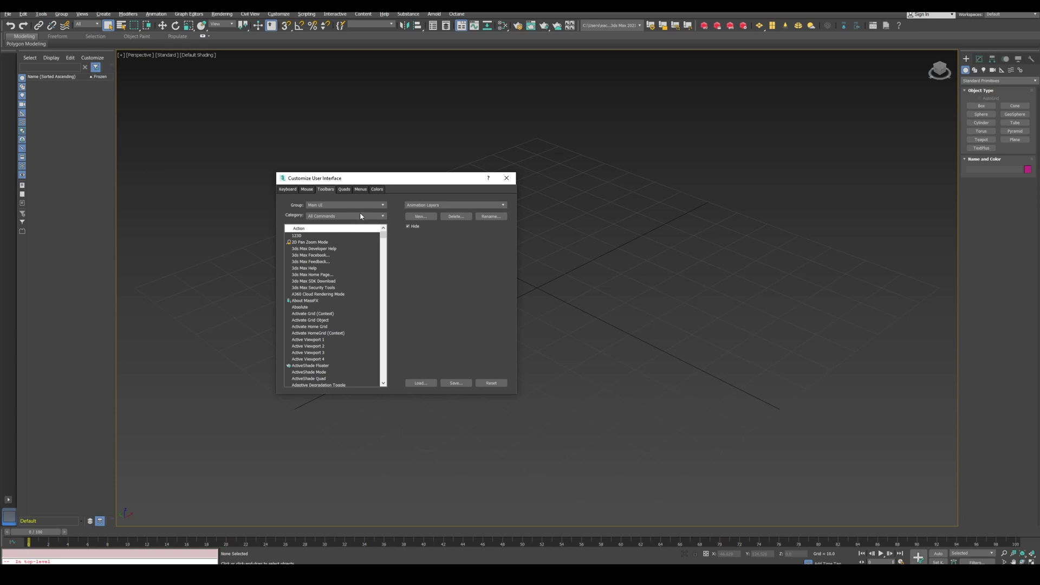
{"action": "left_click", "coordinate": [359, 215]}
{"action": "scroll", "coordinate": [354, 294], "scroll_direction": "down", "scroll_amount": 3}
{"action": "scroll", "coordinate": [354, 294], "scroll_direction": "down", "scroll_amount": 15}
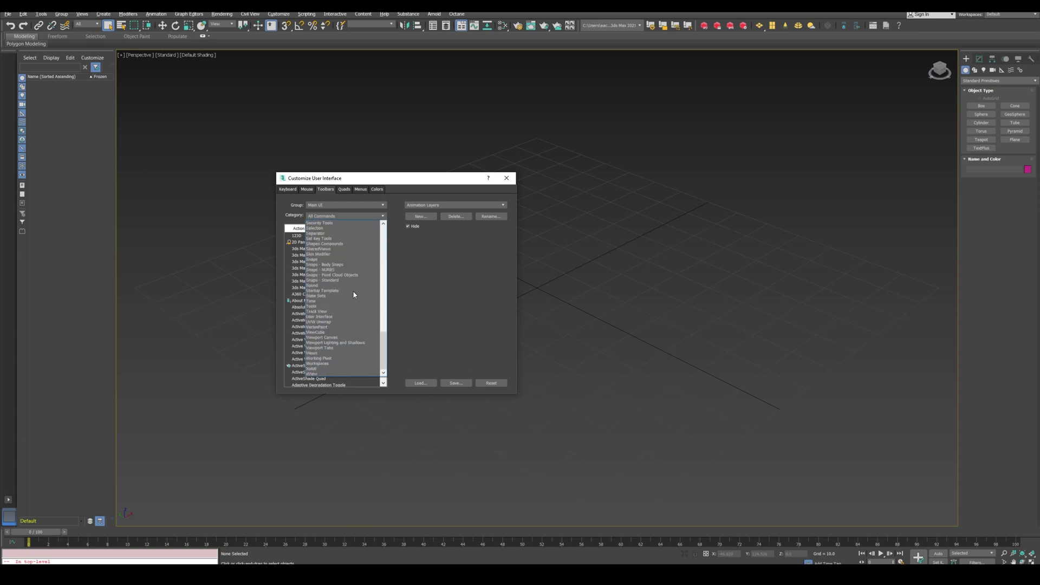
{"action": "left_click", "coordinate": [330, 369]}
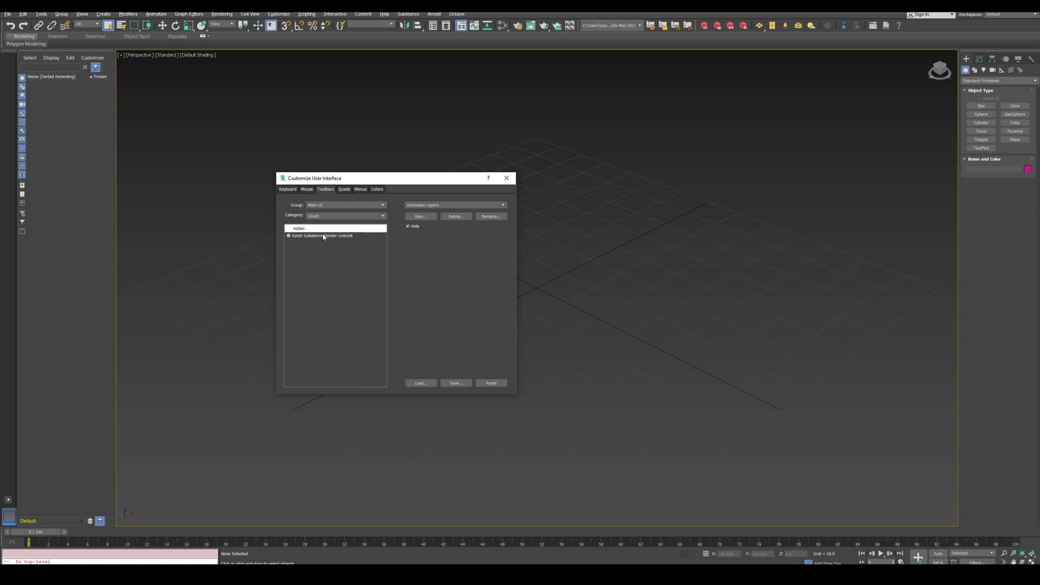
{"action": "mouse_move", "coordinate": [322, 236]}
{"action": "left_mouse_down"}
{"action": "mouse_move", "coordinate": [534, 62]}
{"action": "mouse_move", "coordinate": [503, 29]}
{"action": "left_mouse_up"}
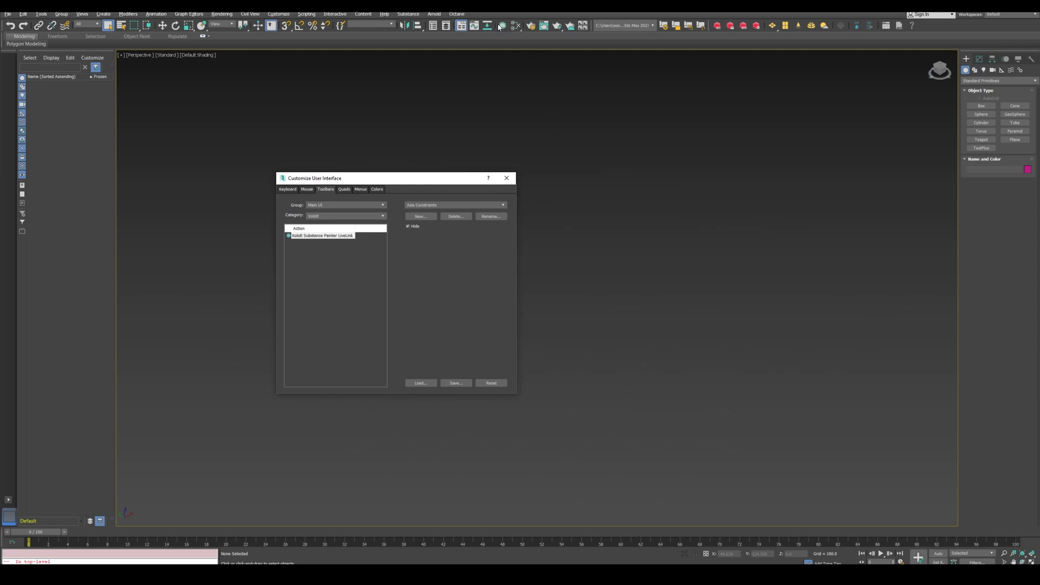
{"action": "left_click", "coordinate": [506, 177]}
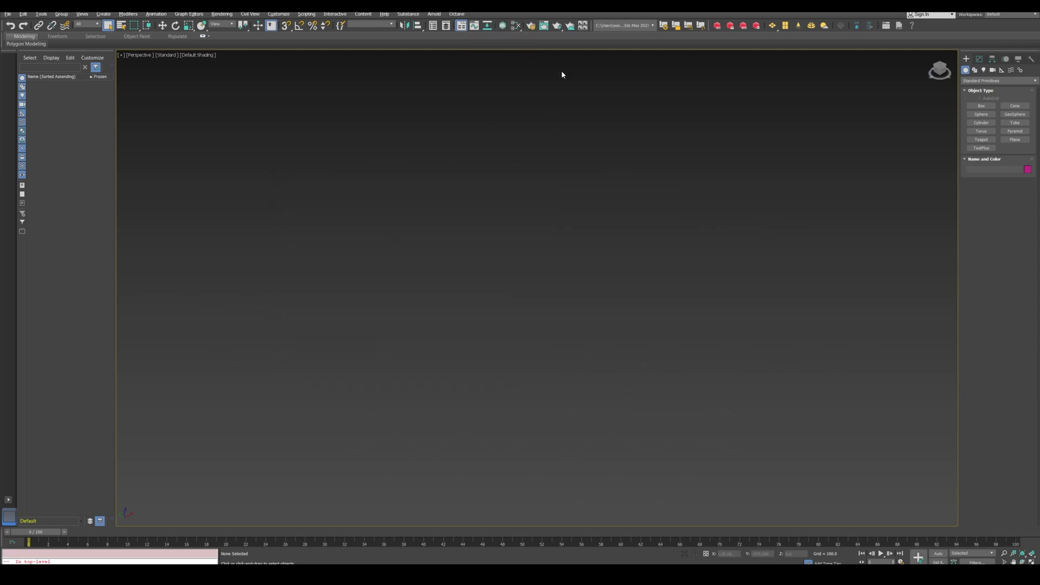
Step: Launch the Xolotl live link window in 3ds Max and choose Autodesk 3DS Max as the connected app in Substance Painter
{"action": "left_click", "coordinate": [502, 30]}
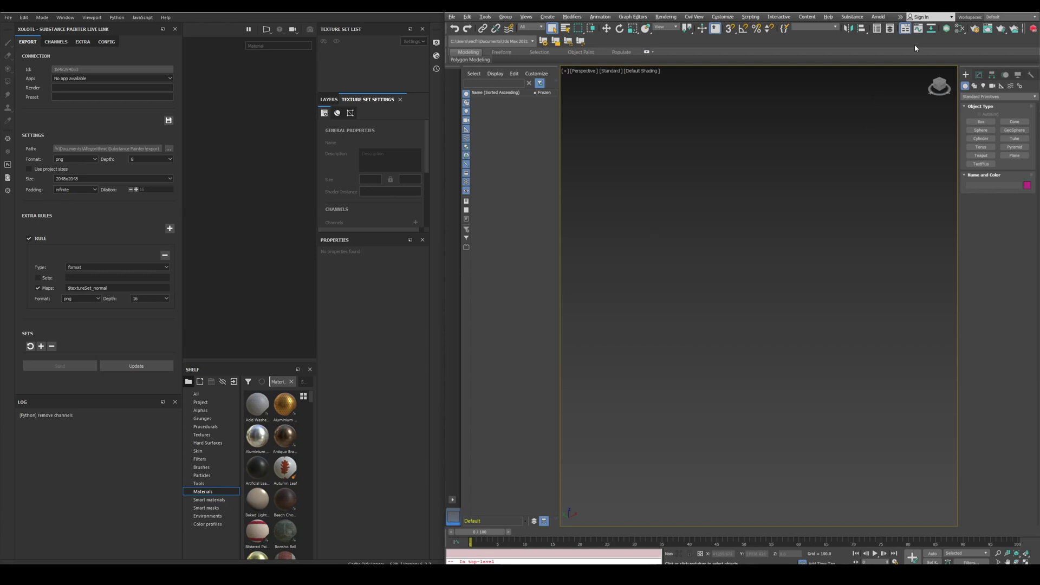
{"action": "left_click", "coordinate": [947, 30]}
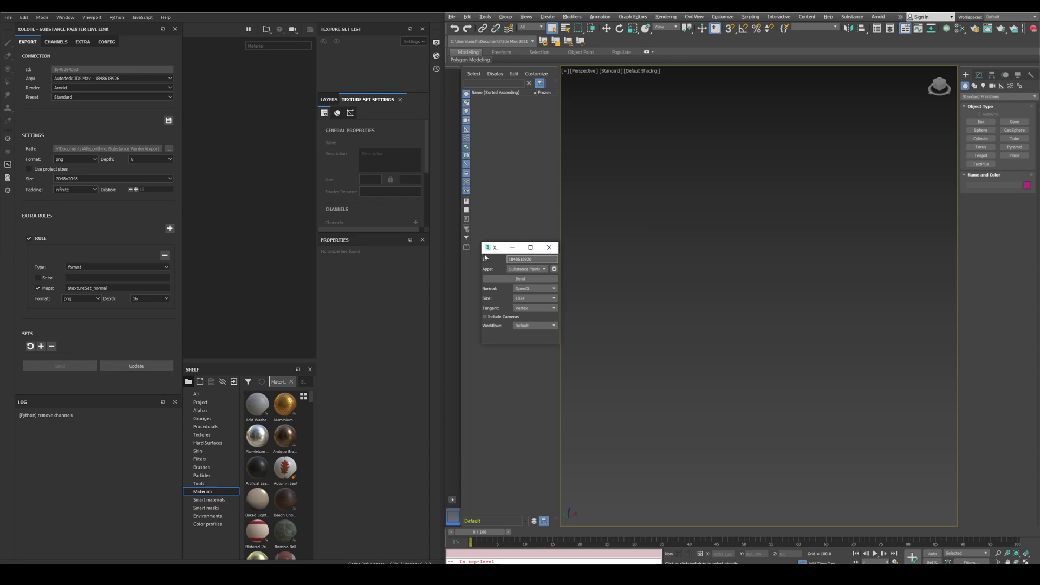
{"action": "left_click", "coordinate": [549, 248]}
{"action": "left_click", "coordinate": [63, 69]}
{"action": "left_click", "coordinate": [105, 80]}
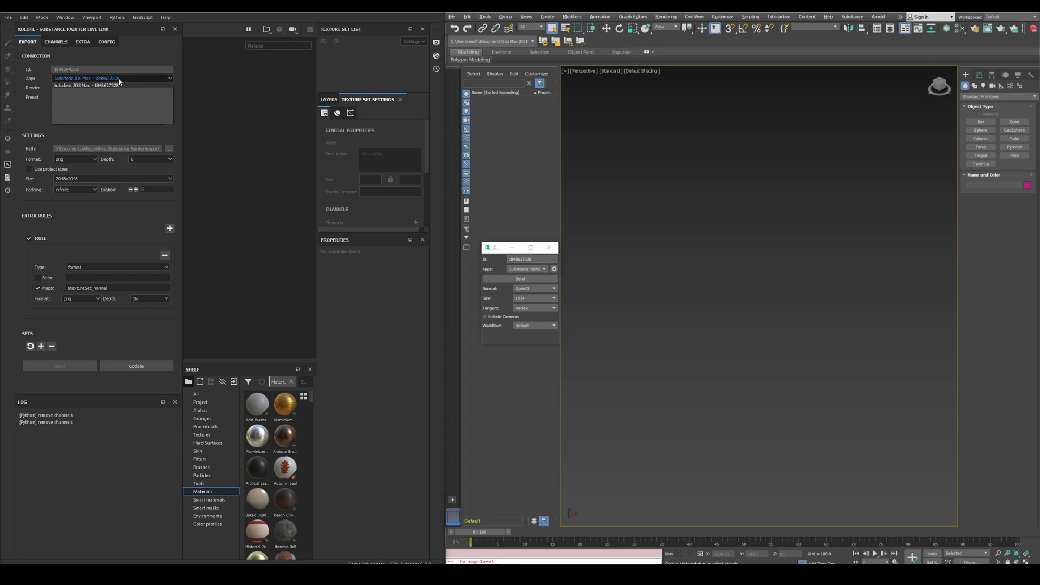
{"action": "left_click", "coordinate": [123, 78]}
Step: Examine the renderers and presets offered for the Autodesk 3DS Max connection in the Substance Painter live link panel
{"action": "left_click", "coordinate": [123, 85]}
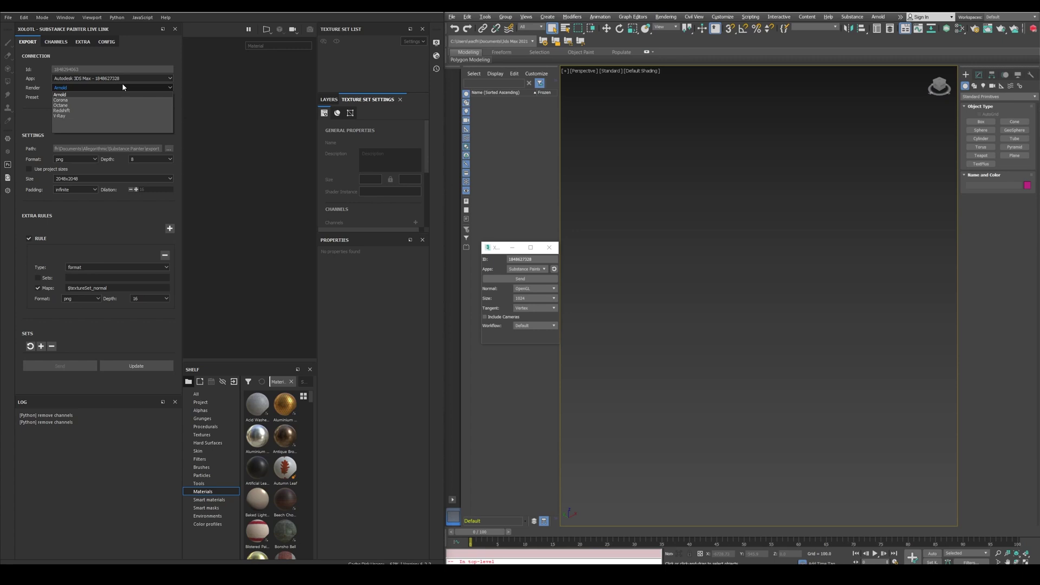
{"action": "left_click", "coordinate": [123, 85]}
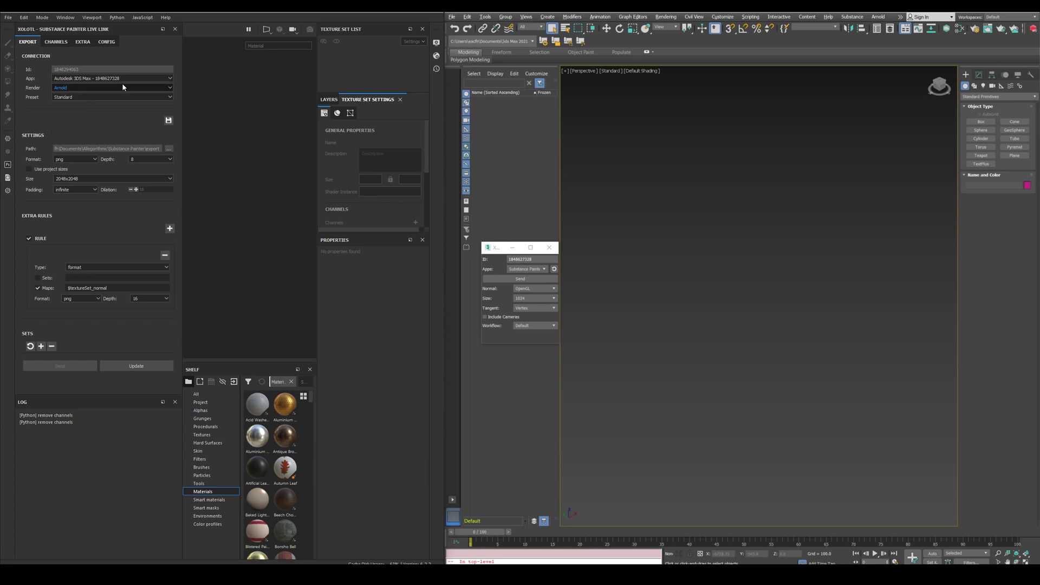
{"action": "left_click", "coordinate": [125, 97]}
{"action": "left_click", "coordinate": [125, 97]}
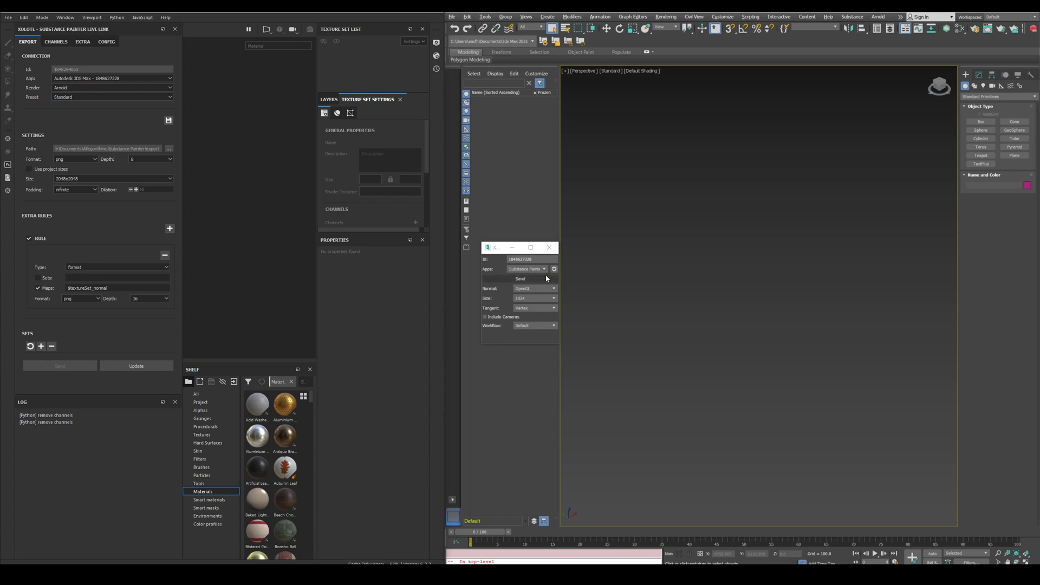
Step: Check the connection ID in the 3ds Max live link window and refresh its list of available apps
{"action": "double_click", "coordinate": [531, 260]}
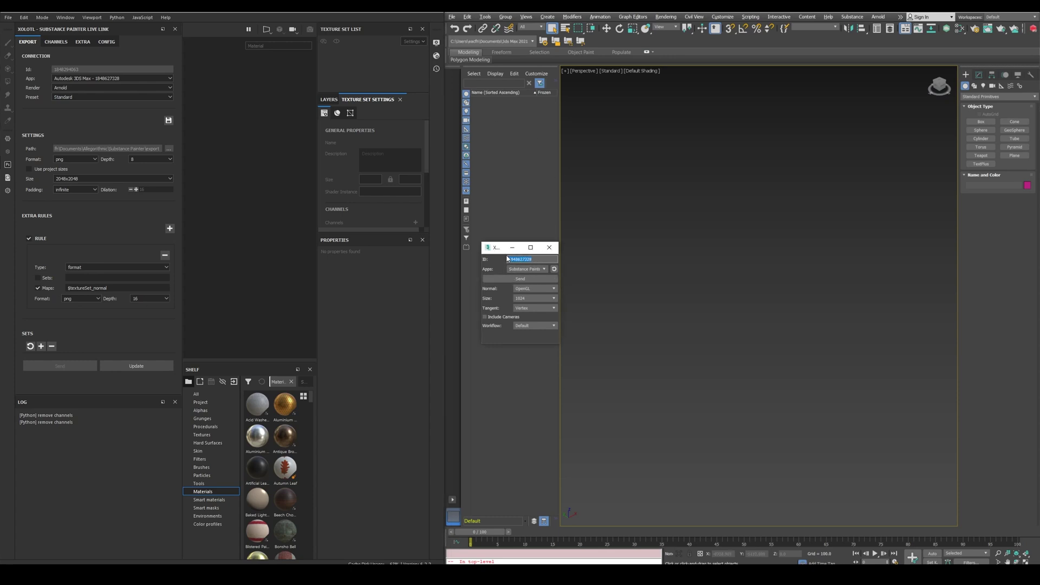
{"action": "left_click", "coordinate": [553, 268]}
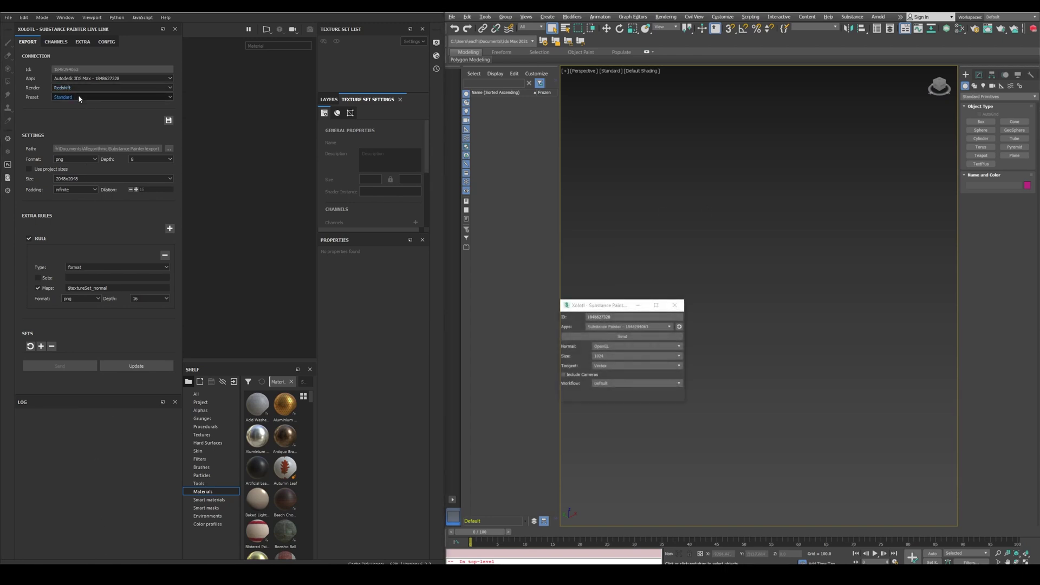
Step: Show the channel settings of the Substance Painter live link panel
{"action": "left_click", "coordinate": [65, 42]}
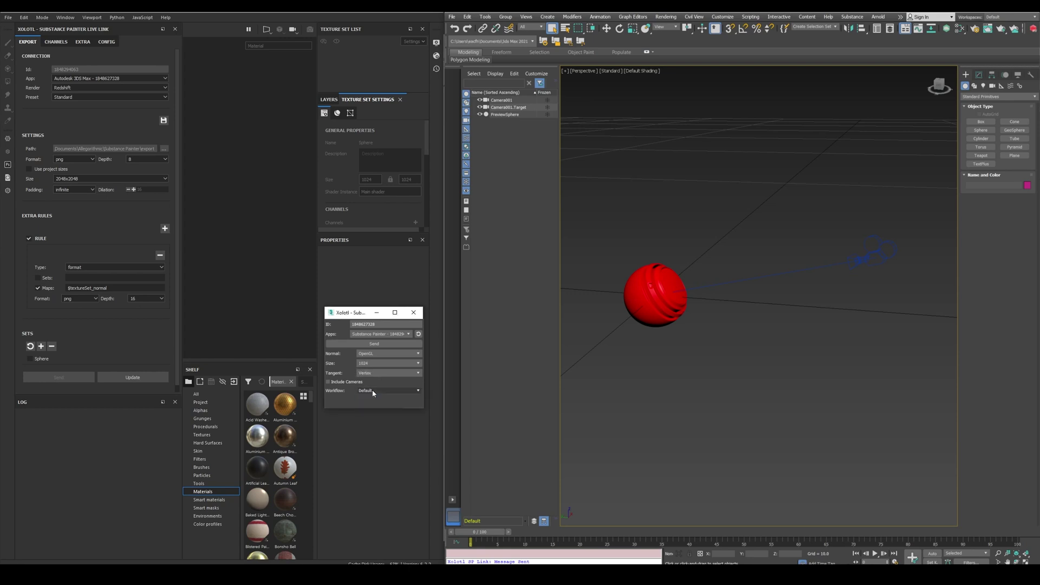
Step: Include cameras in the 3ds Max live link export and send the preview sphere together with Camera001 to Substance Painter
{"action": "left_click", "coordinate": [353, 383]}
{"action": "left_click", "coordinate": [665, 301]}
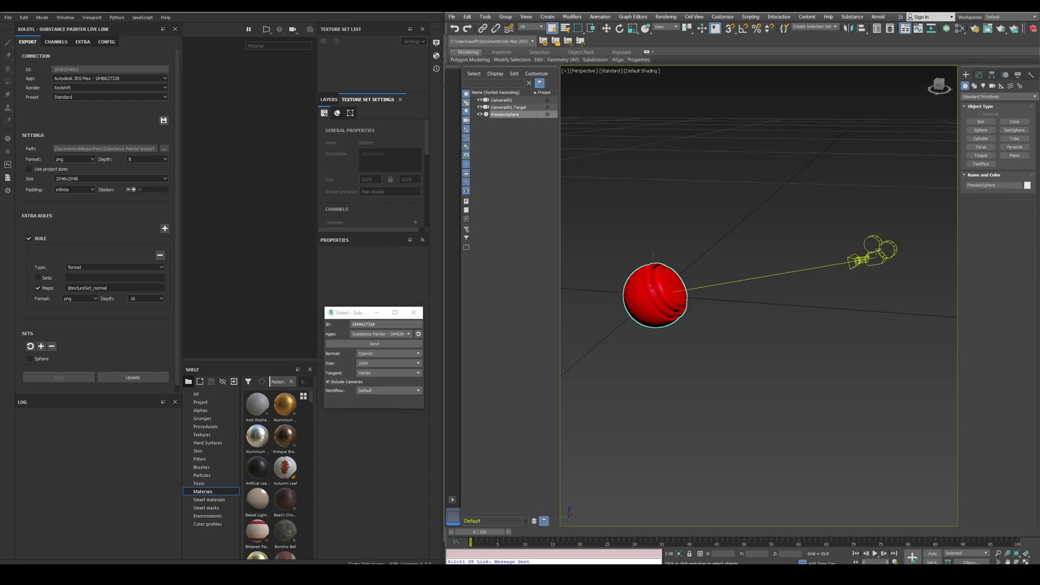
{"action": "left_click", "coordinate": [878, 251], "text": "ctrl"}
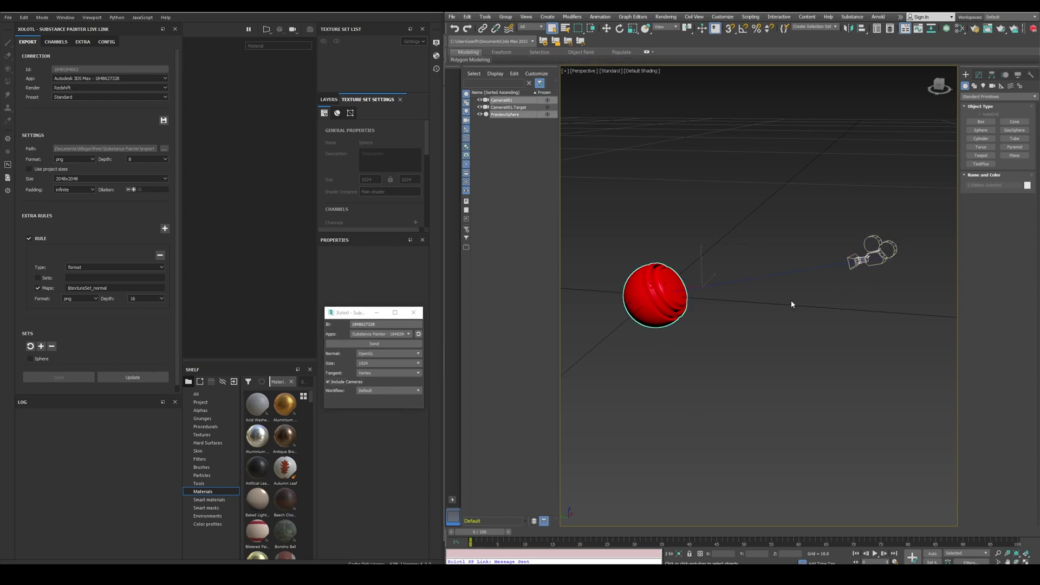
{"action": "left_click", "coordinate": [370, 340]}
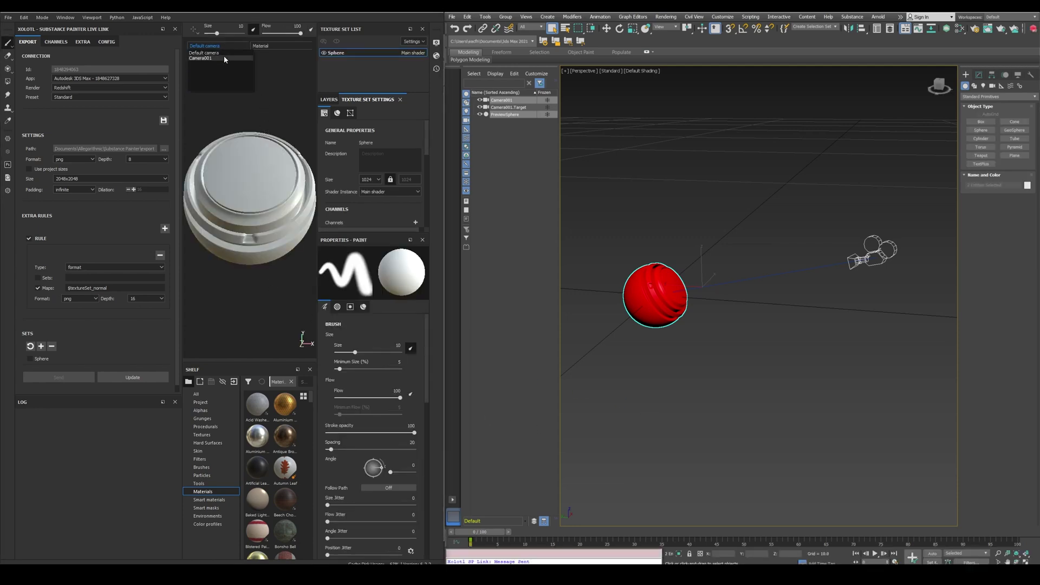
Step: Check the Substance Painter live link setting that closes the current project if geometry is sent
{"action": "left_click", "coordinate": [108, 42]}
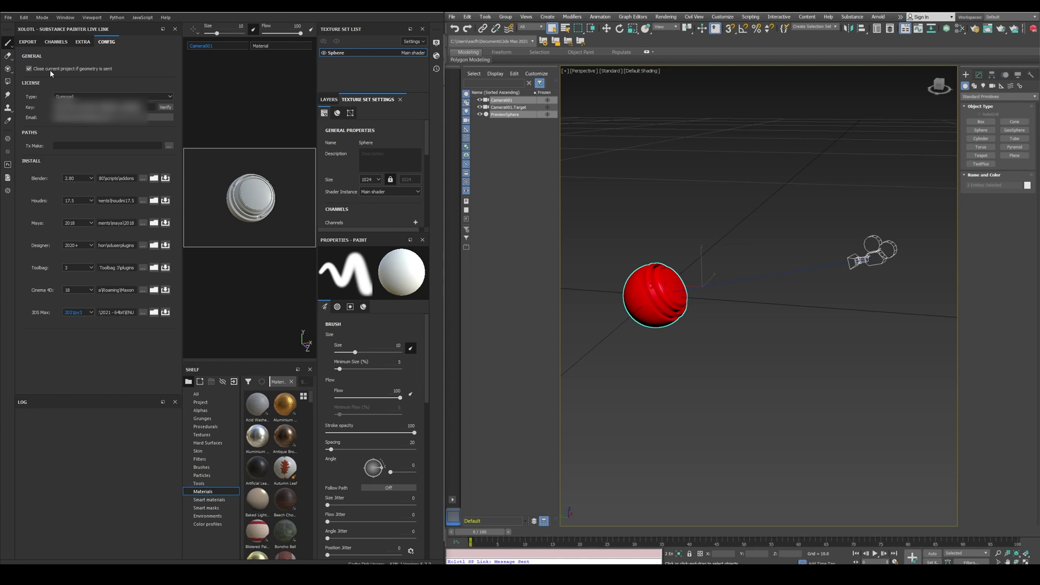
{"action": "left_click", "coordinate": [30, 42]}
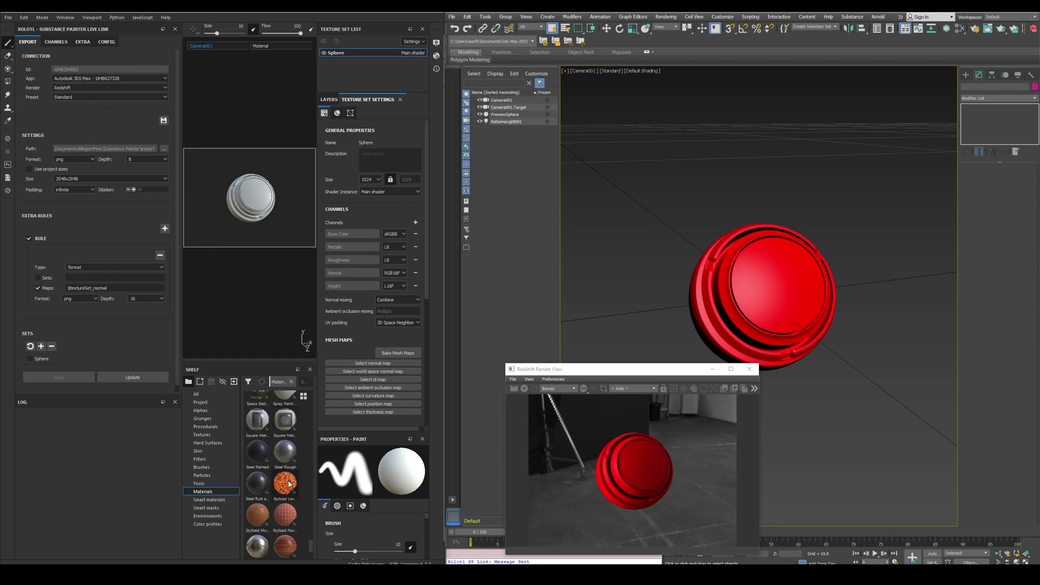
Step: Apply the stylized lava material to the sphere in Substance Painter and add an Emissive channel to its texture set
{"action": "mouse_move", "coordinate": [285, 483]}
{"action": "left_mouse_down"}
{"action": "mouse_move", "coordinate": [295, 243]}
{"action": "mouse_move", "coordinate": [261, 196]}
{"action": "left_mouse_up"}
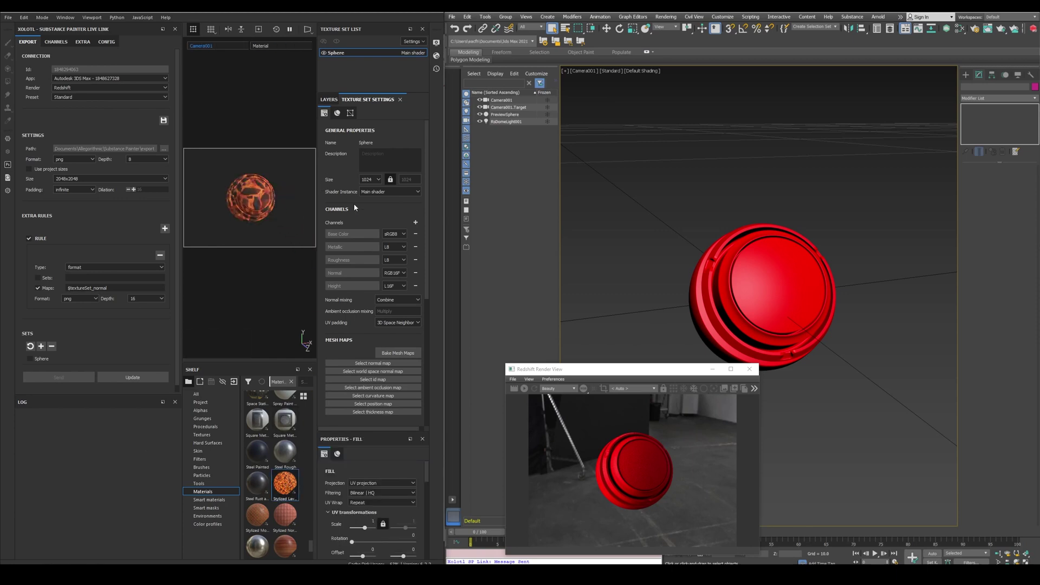
{"action": "left_click", "coordinate": [415, 222]}
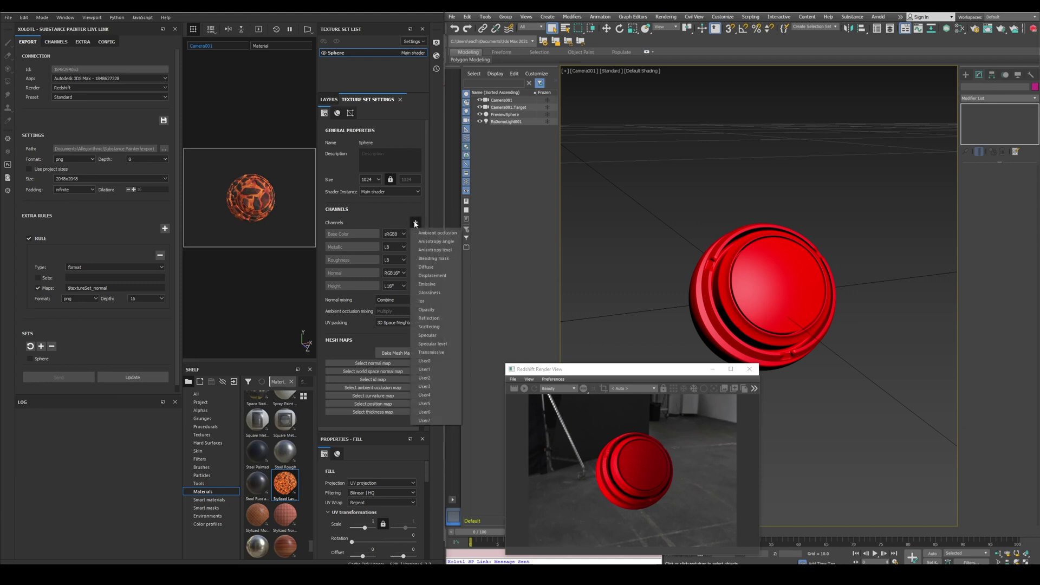
{"action": "left_click", "coordinate": [427, 284]}
Step: Enable the optional Emissive map in the live link channel settings and return to the export settings
{"action": "left_click", "coordinate": [56, 41]}
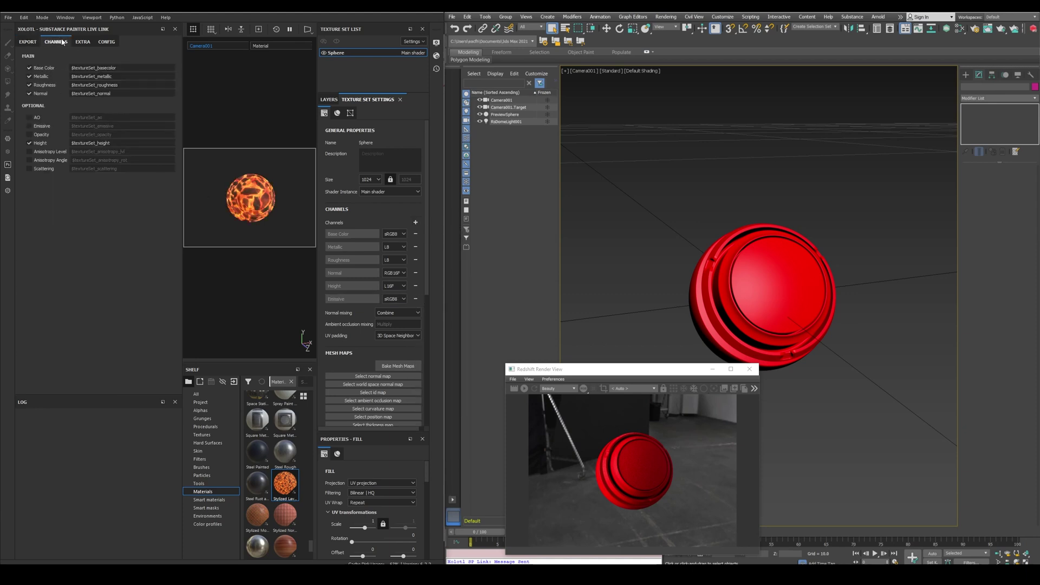
{"action": "left_click", "coordinate": [40, 127]}
{"action": "left_click", "coordinate": [26, 43]}
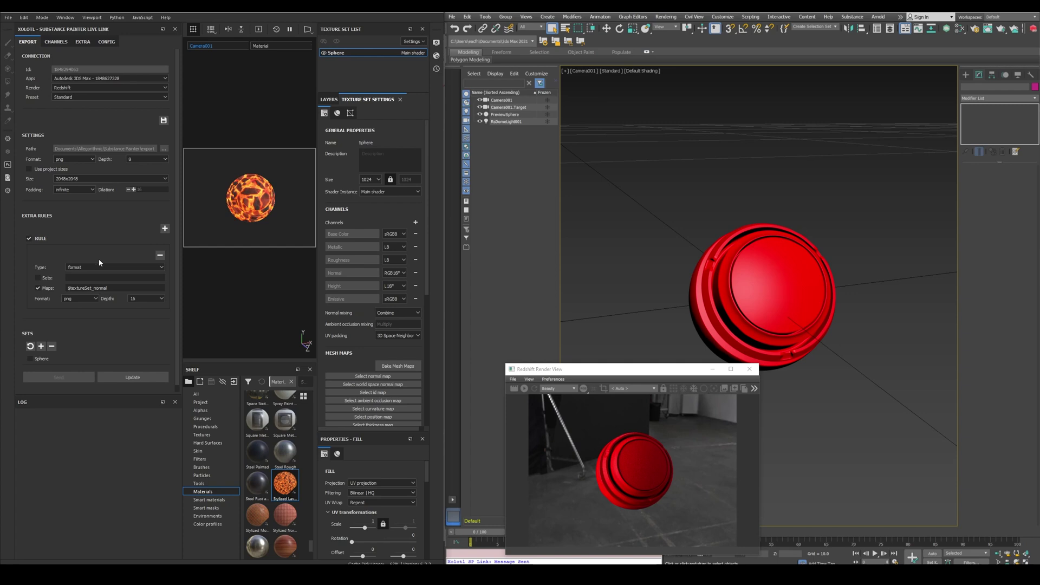
Step: Review the renderer and preset choices for the 3ds Max connection, keeping Redshift and Standard
{"action": "left_click", "coordinate": [90, 88]}
{"action": "left_click", "coordinate": [90, 91]}
{"action": "left_click", "coordinate": [92, 97]}
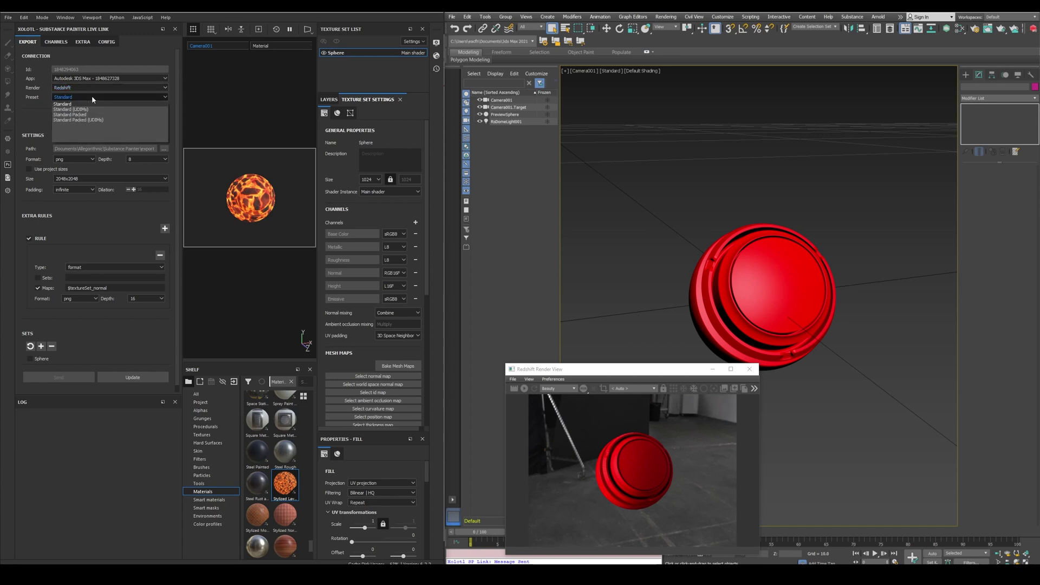
{"action": "left_click", "coordinate": [92, 96]}
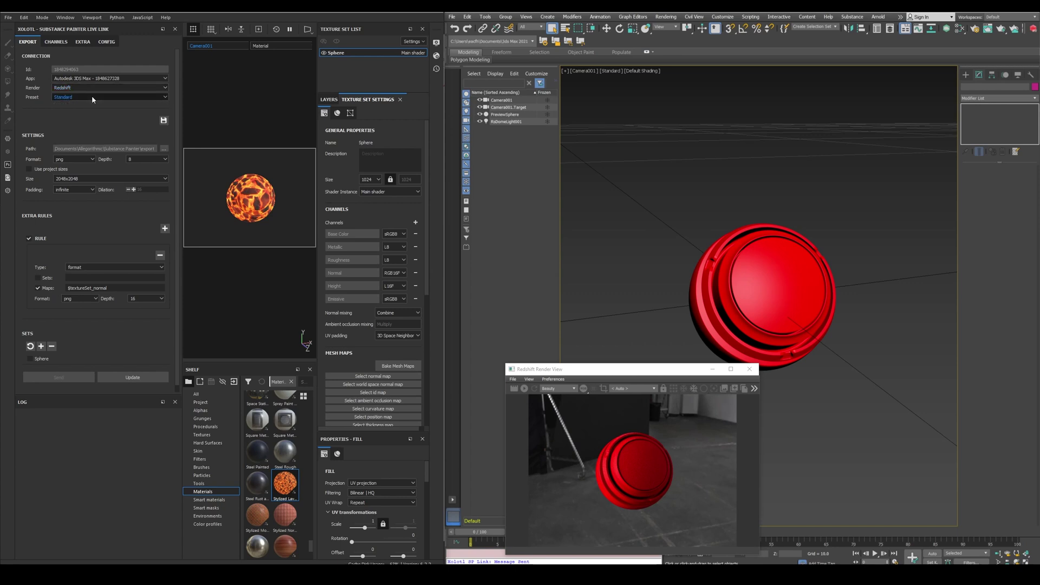
Step: Examine the export path, format, bit depth, size and padding options, plus the bit depth of the normal map's extra rule
{"action": "left_click_drag", "start_coordinate": [138, 150], "coordinate": [100, 150]}
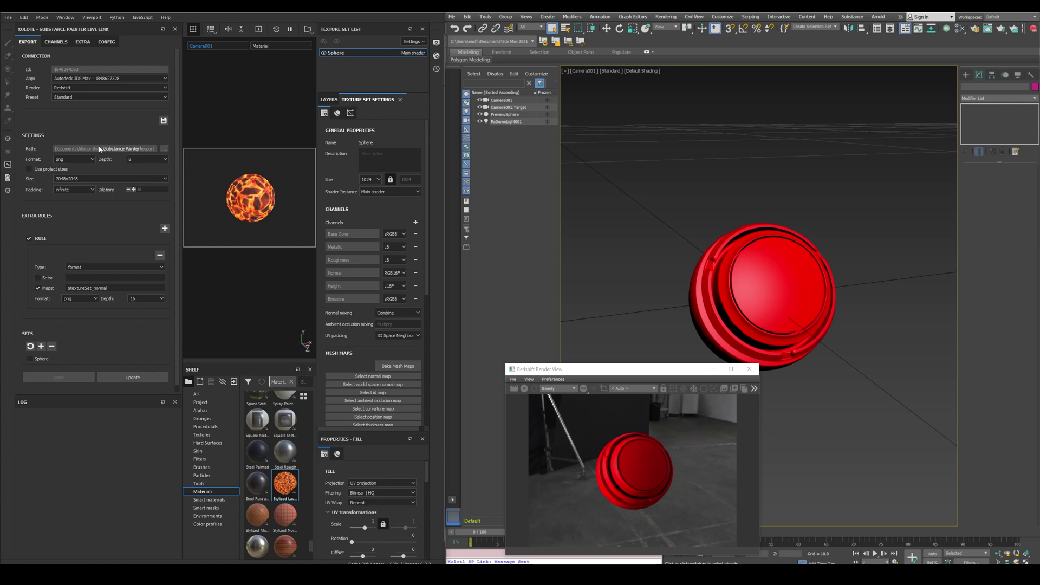
{"action": "left_click", "coordinate": [90, 160]}
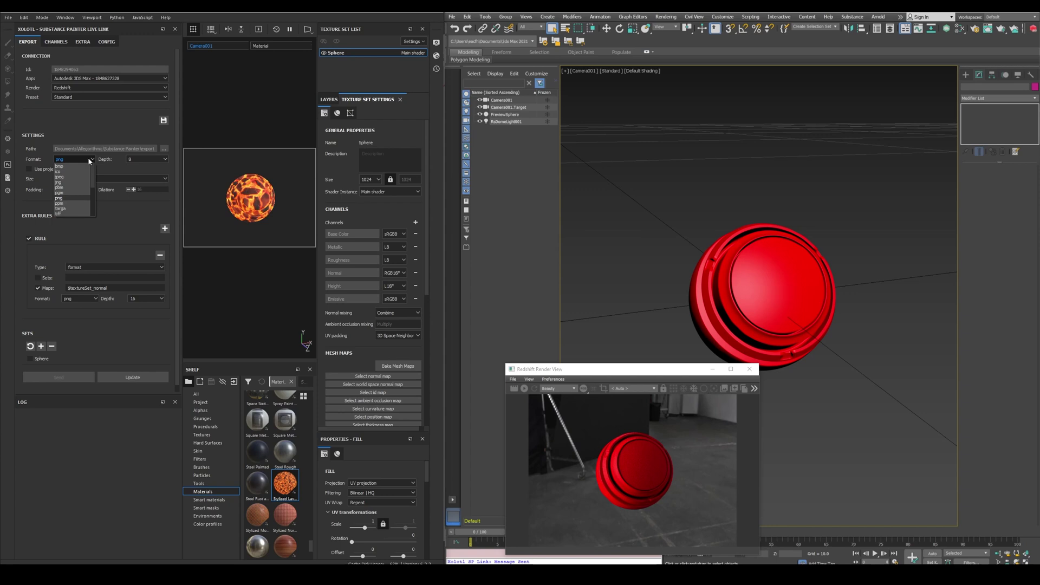
{"action": "left_click", "coordinate": [90, 160]}
{"action": "left_click", "coordinate": [138, 160]}
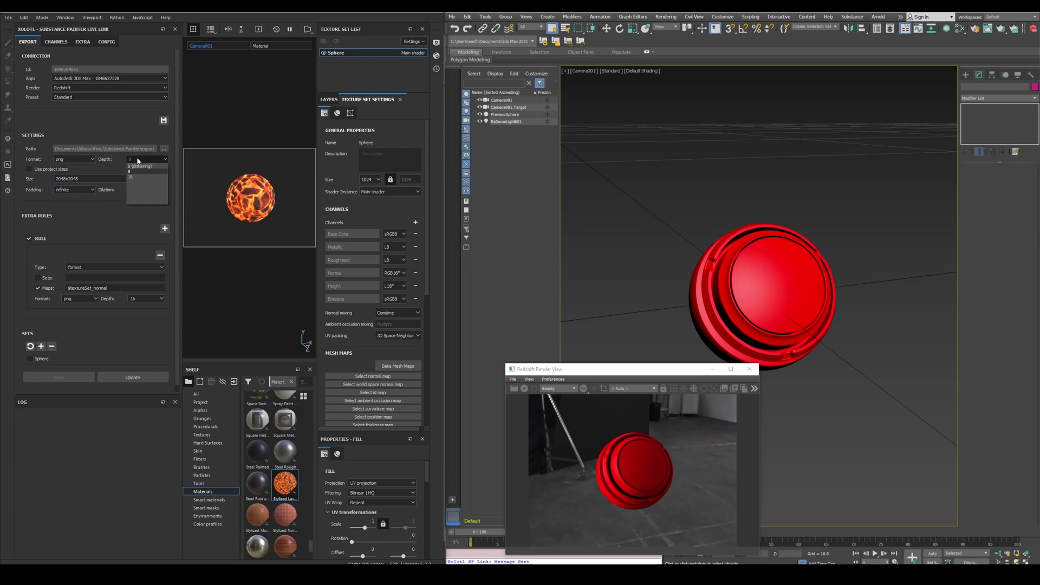
{"action": "left_click", "coordinate": [138, 160]}
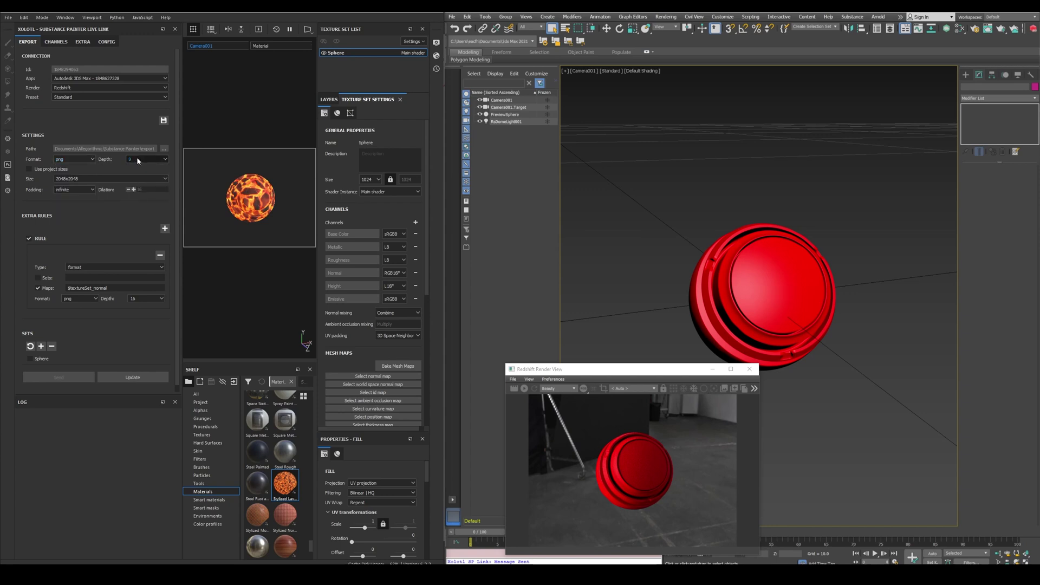
{"action": "left_click", "coordinate": [119, 180]}
{"action": "left_click", "coordinate": [120, 179]}
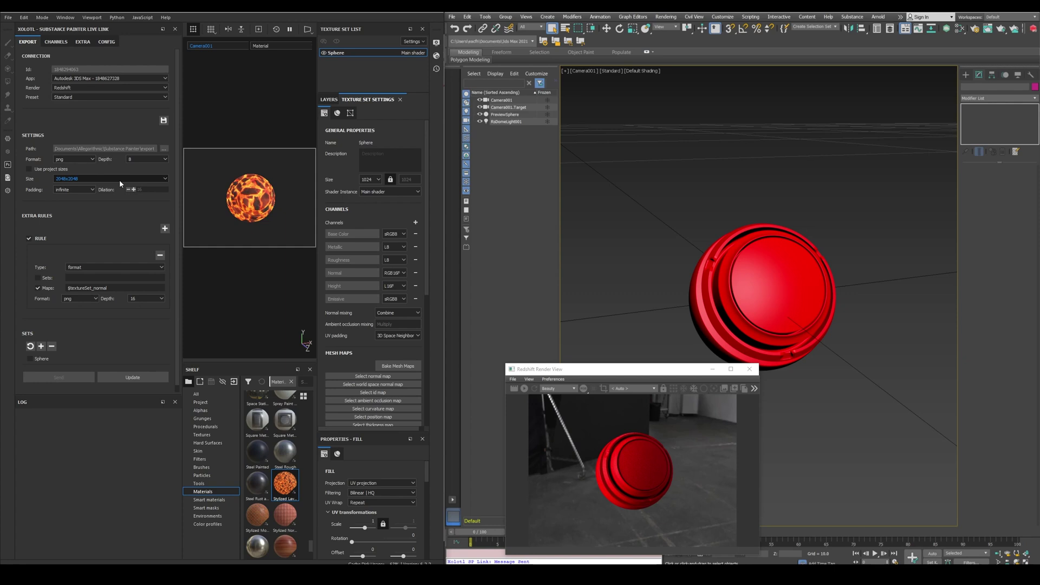
{"action": "left_click", "coordinate": [85, 191]}
{"action": "left_click", "coordinate": [91, 201]}
{"action": "left_click", "coordinate": [162, 298]}
{"action": "left_click", "coordinate": [163, 300]}
Step: Try out the size and padding types on a second extra export rule and remove that rule
{"action": "left_click", "coordinate": [165, 229]}
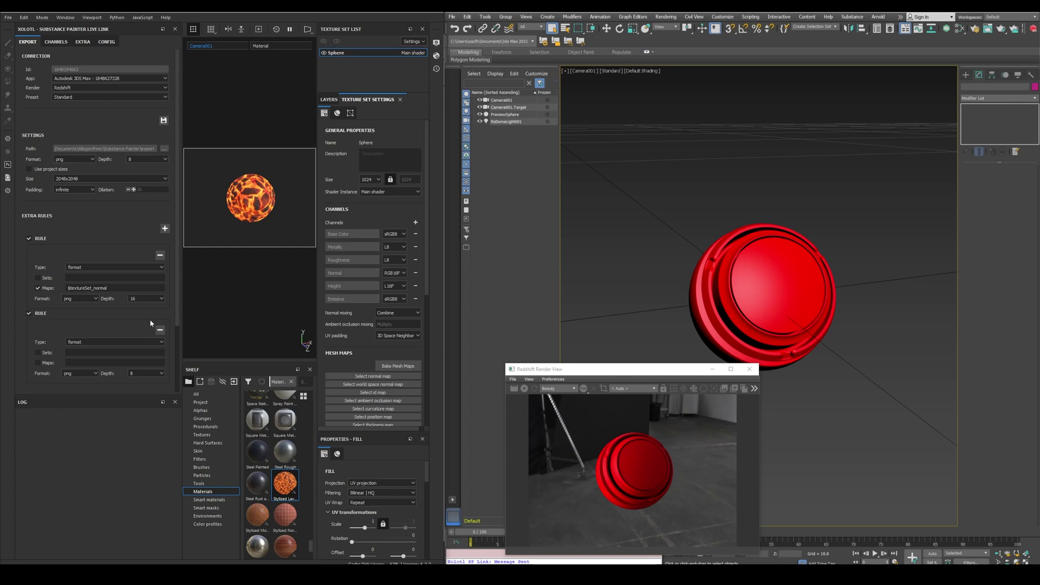
{"action": "left_click", "coordinate": [126, 343]}
{"action": "left_click", "coordinate": [122, 352]}
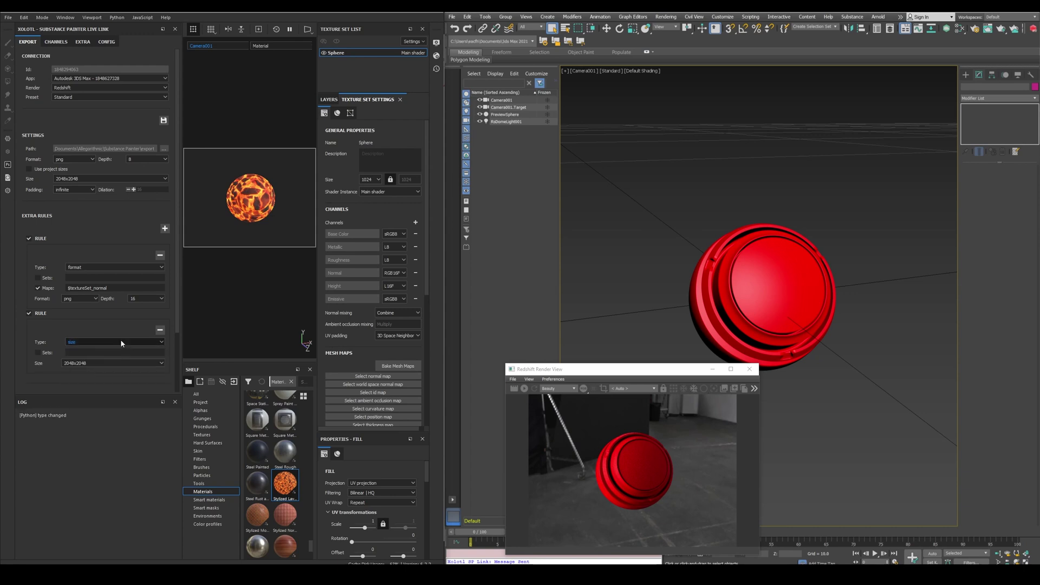
{"action": "left_click", "coordinate": [120, 339]}
{"action": "left_click", "coordinate": [123, 360]}
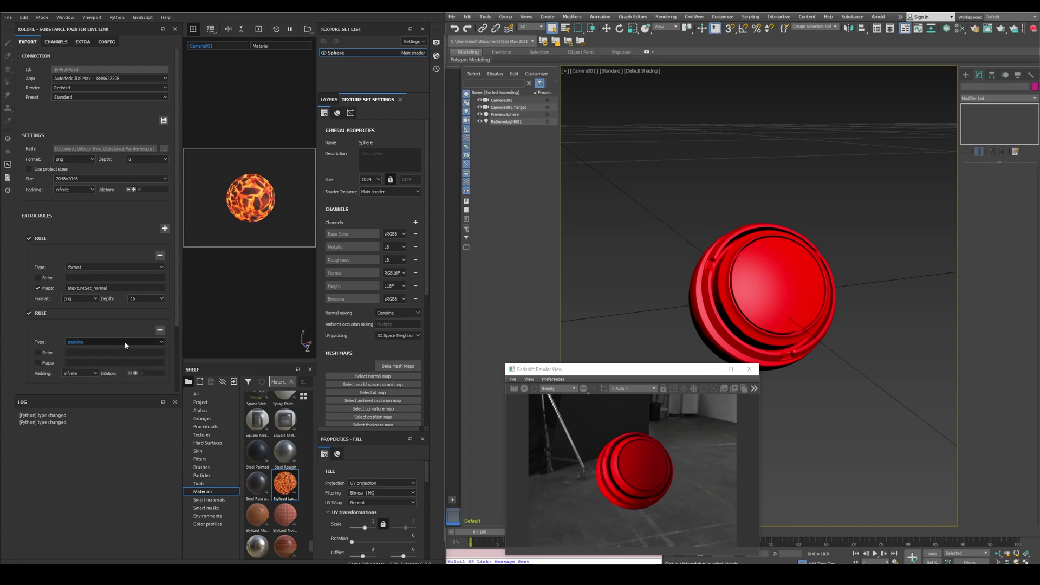
{"action": "left_click", "coordinate": [159, 329]}
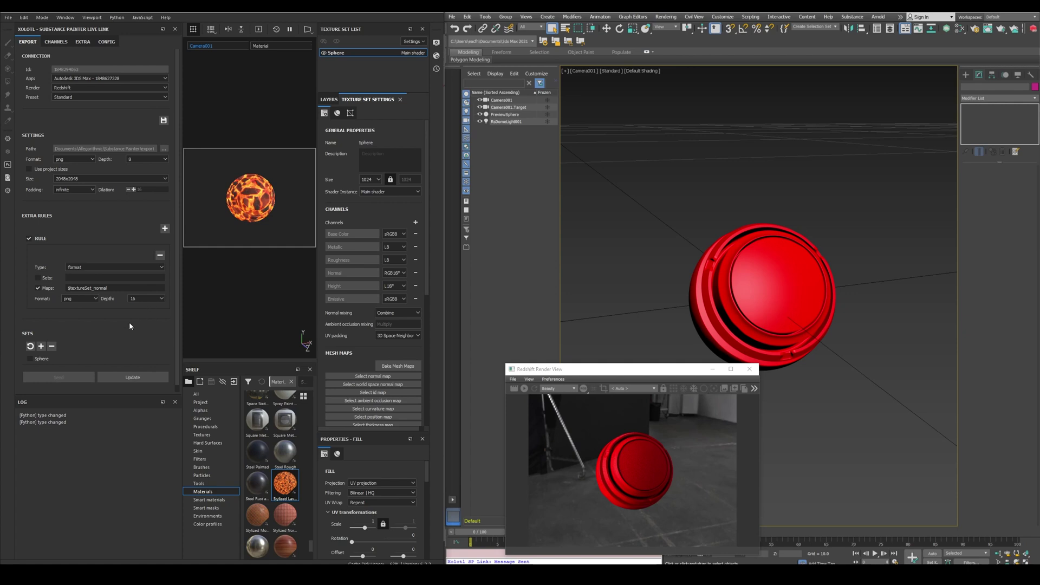
Step: Send the Sphere texture set to 3ds Max and inspect the resulting material network in the Slate Material Editor
{"action": "left_click", "coordinate": [42, 348]}
{"action": "left_click", "coordinate": [75, 377]}
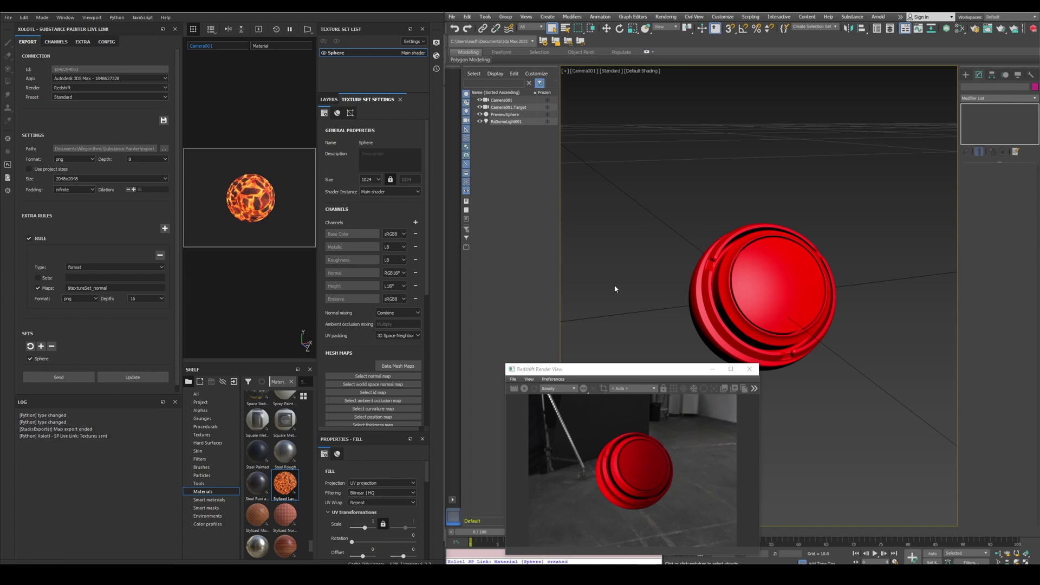
{"action": "left_click", "coordinate": [959, 28]}
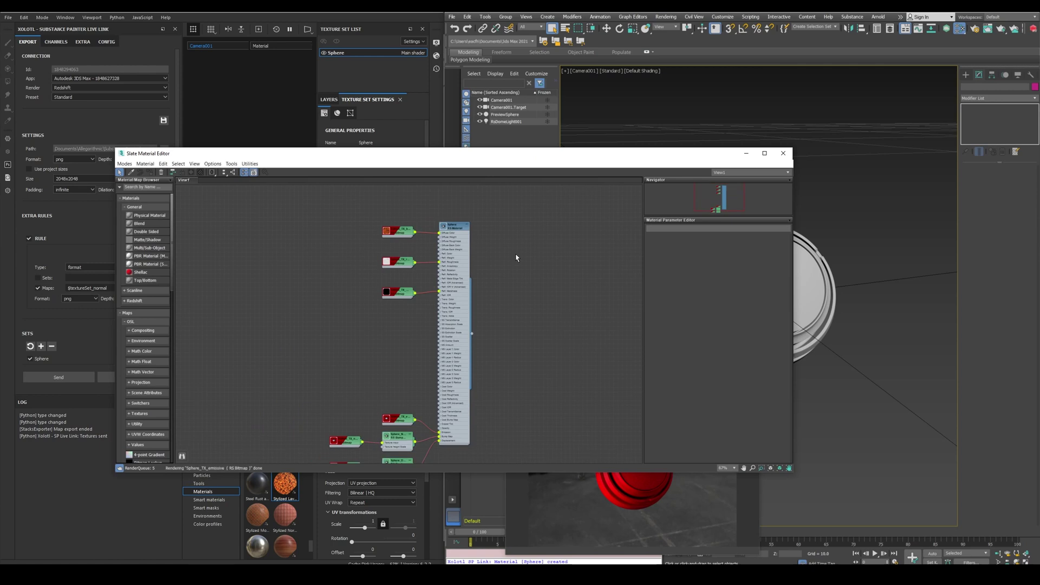
{"action": "left_click", "coordinate": [783, 153]}
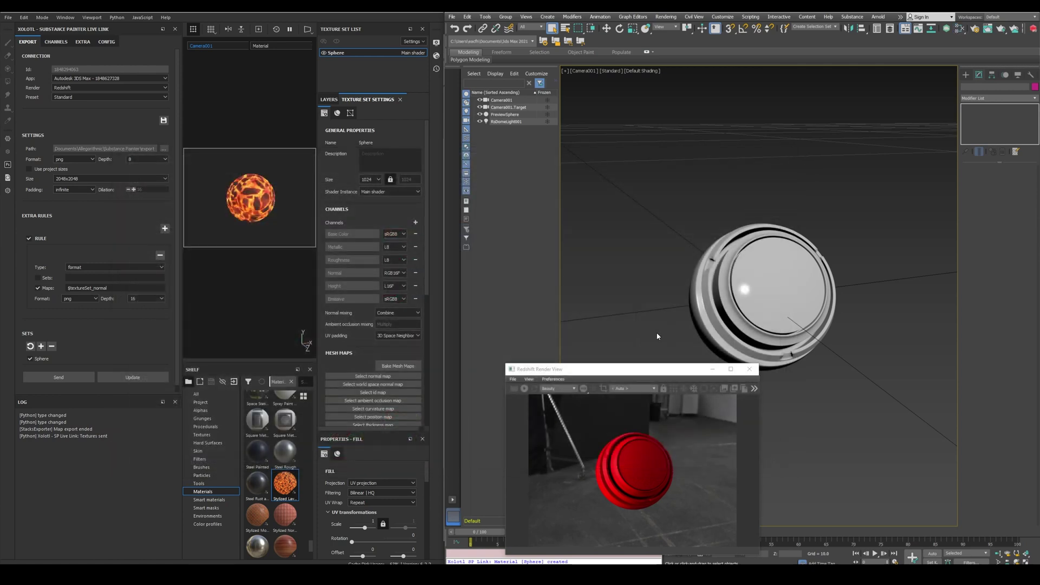